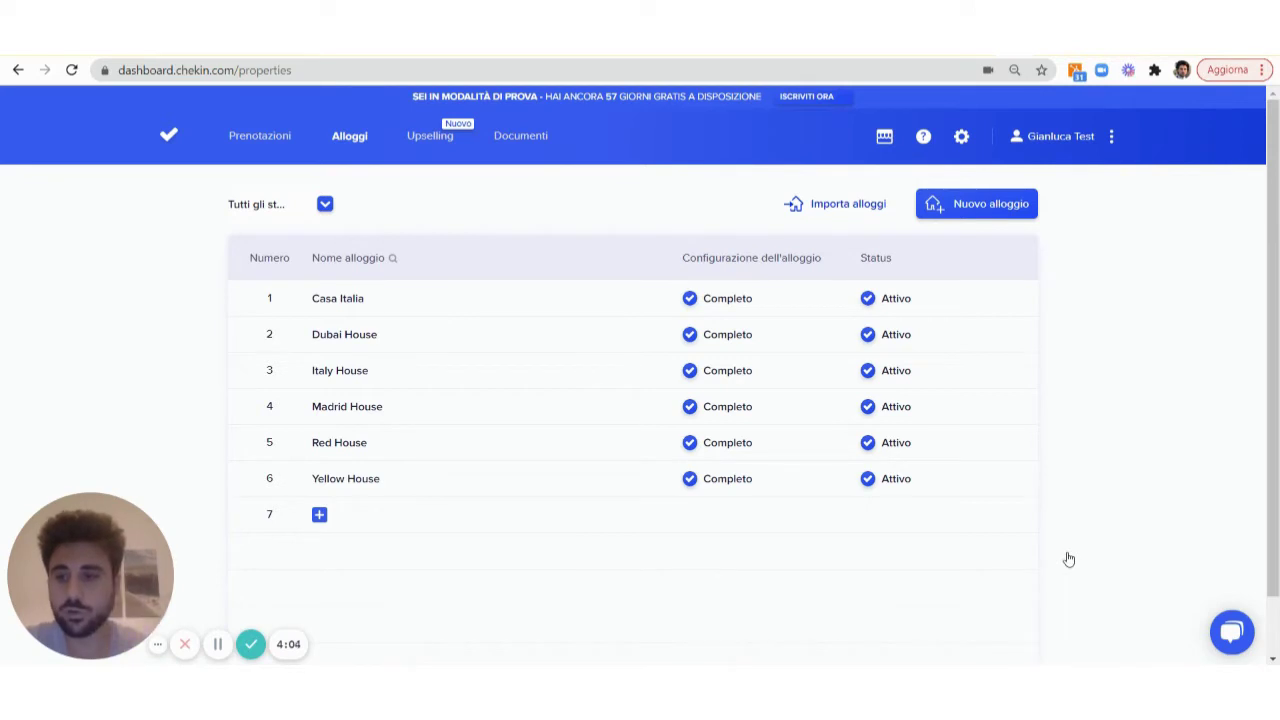
# Open the Madrid House property settings from the Alloggi list
pyautogui.click(527, 410)
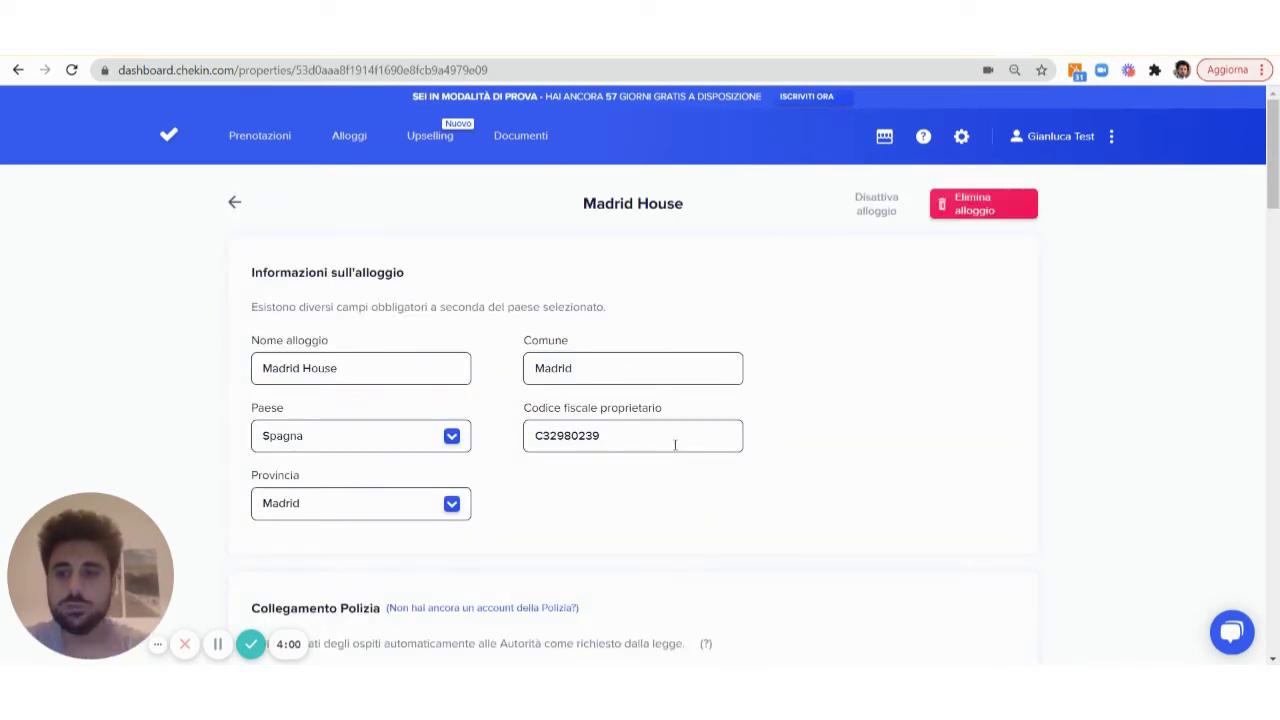
# Turn on identity verification for Madrid House and choose Solo documenti ufficiali as the method
pyautogui.scroll(-15, 738, 419)
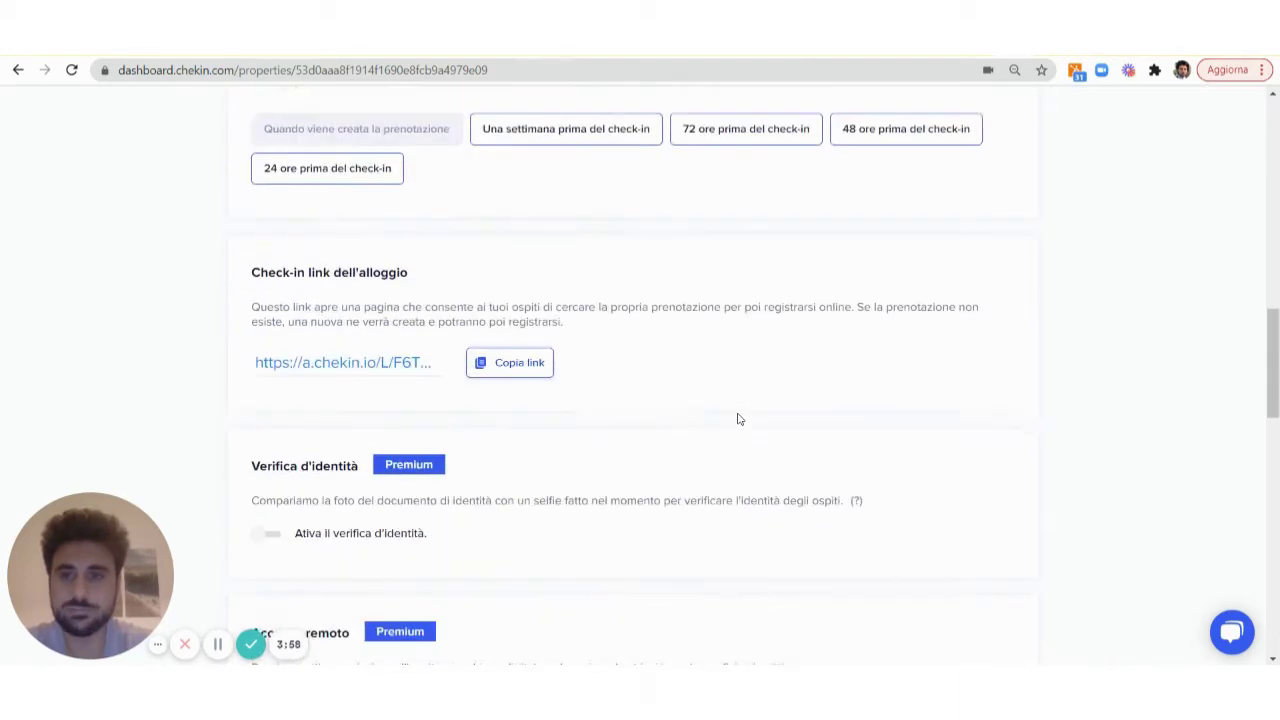
pyautogui.scroll(-2, 537, 320)
pyautogui.scroll(4, 520, 320)
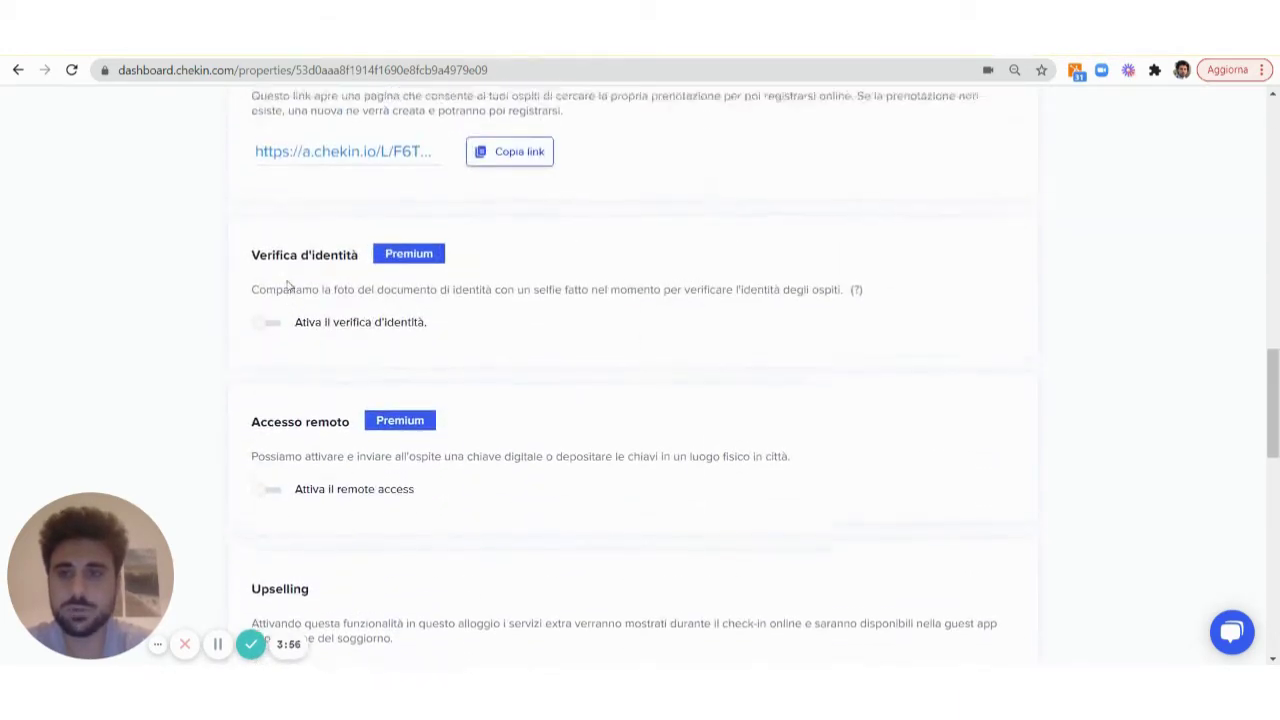
pyautogui.scroll(1, 294, 335)
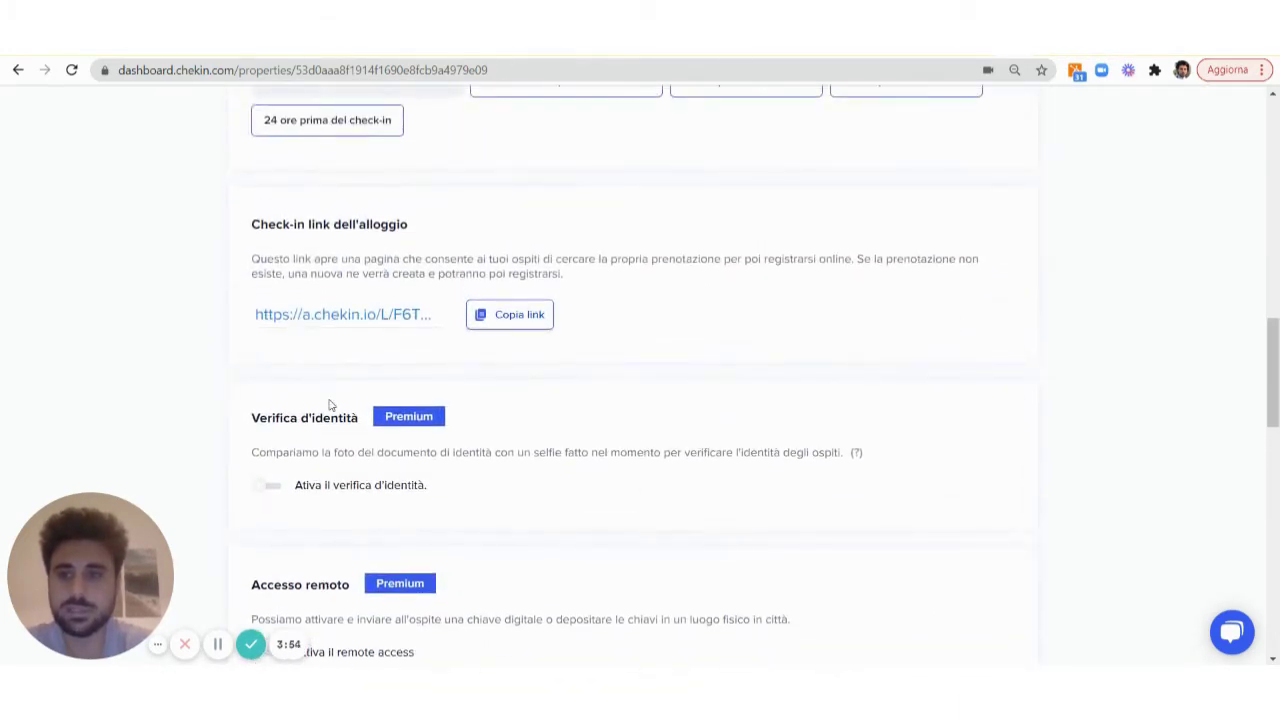
pyautogui.click(268, 487)
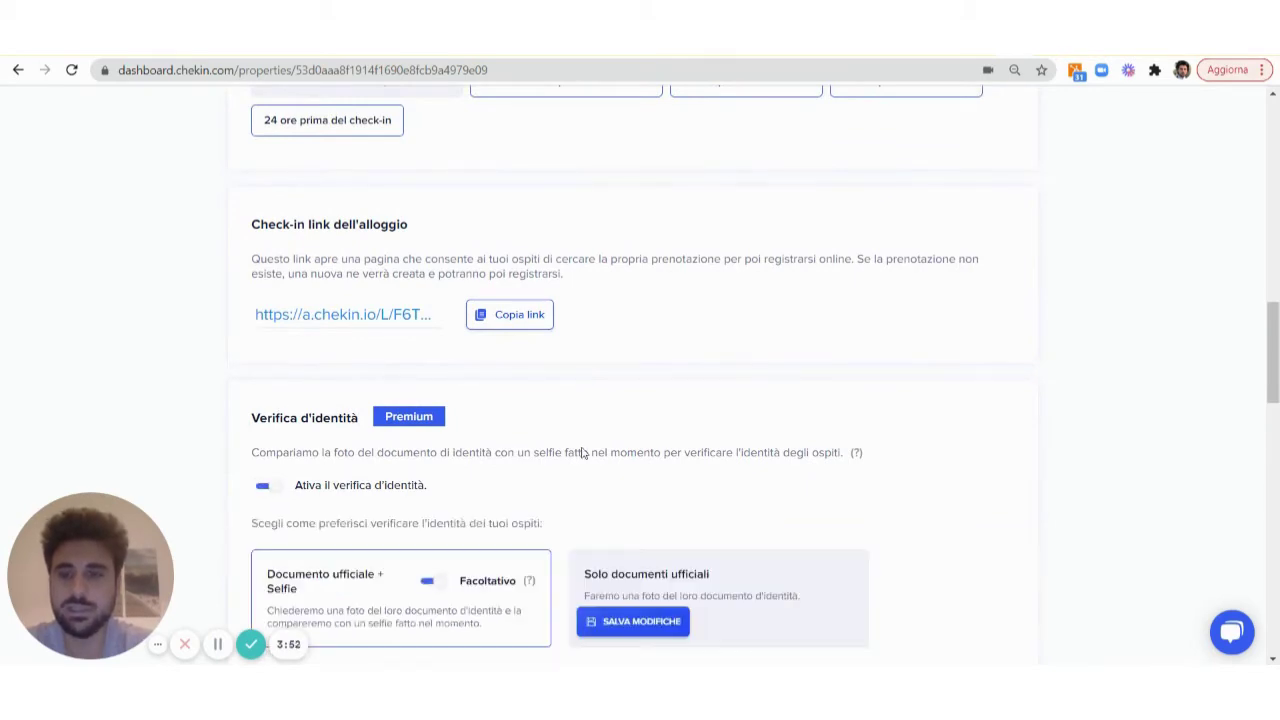
pyautogui.scroll(-2, 737, 400)
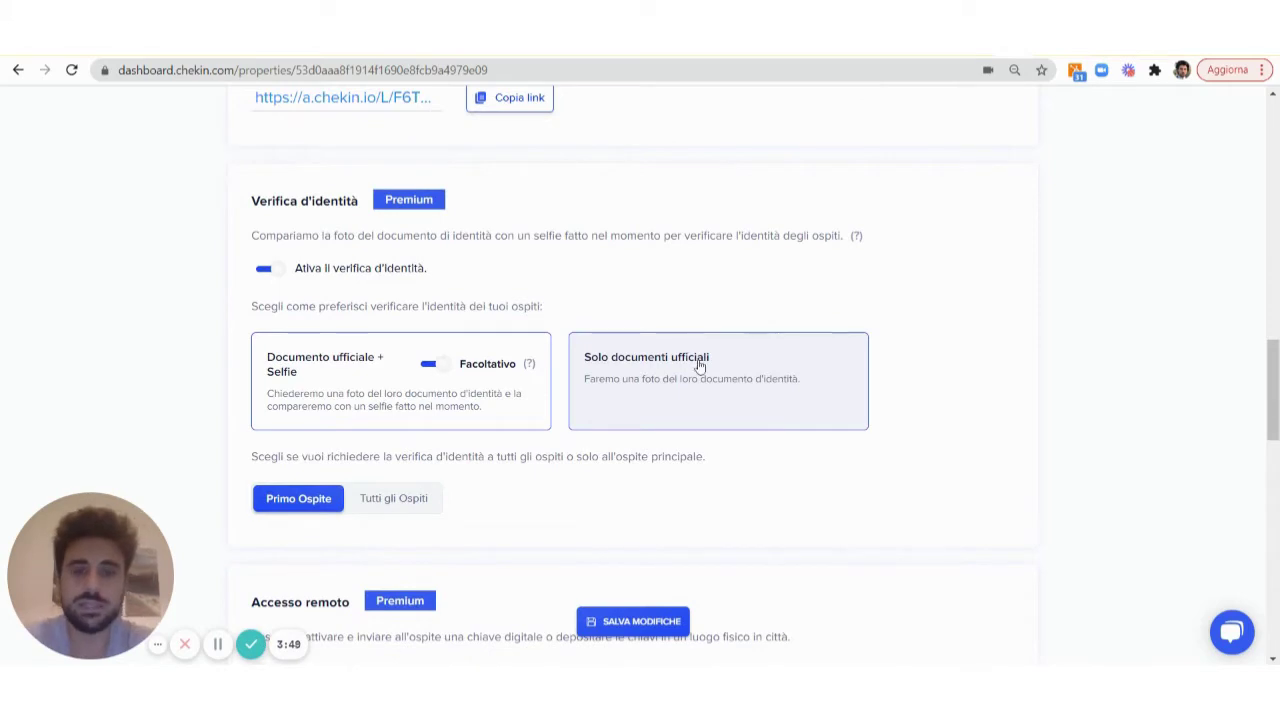
pyautogui.click(658, 367)
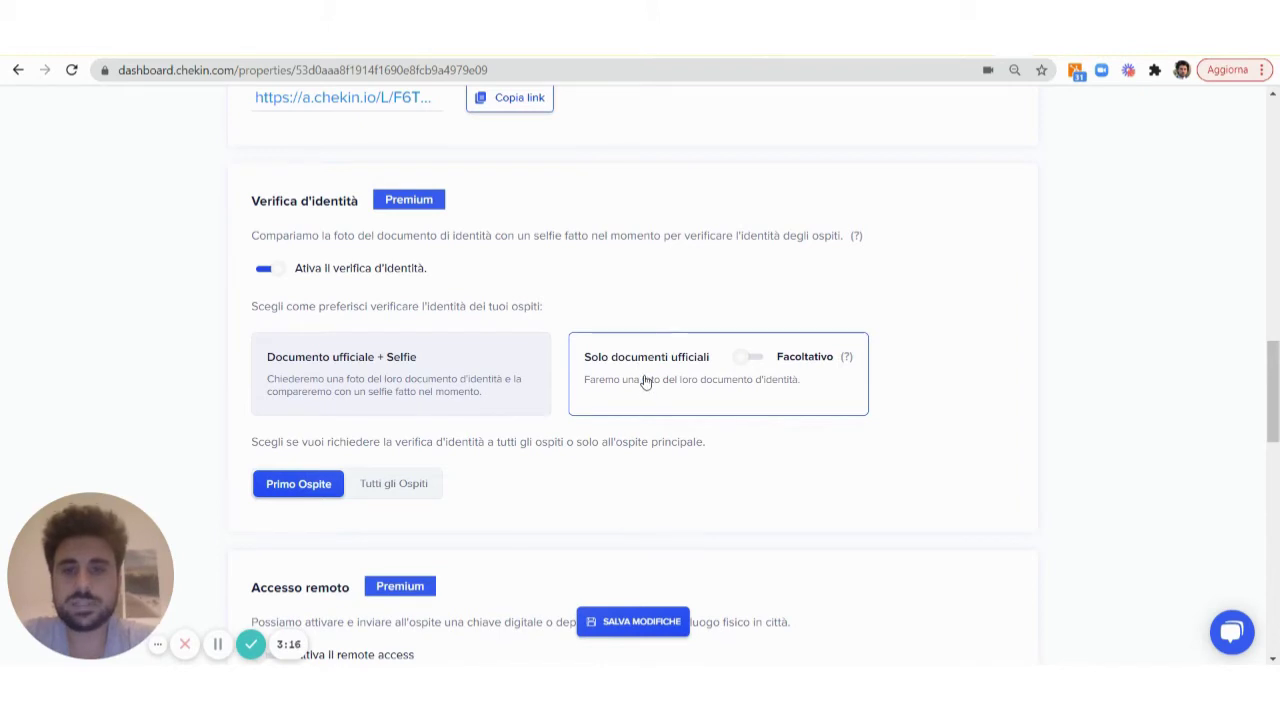
# Pick the Documento ufficiale + Selfie card for Madrid House, leaving Facoltativo off
pyautogui.click(434, 356)
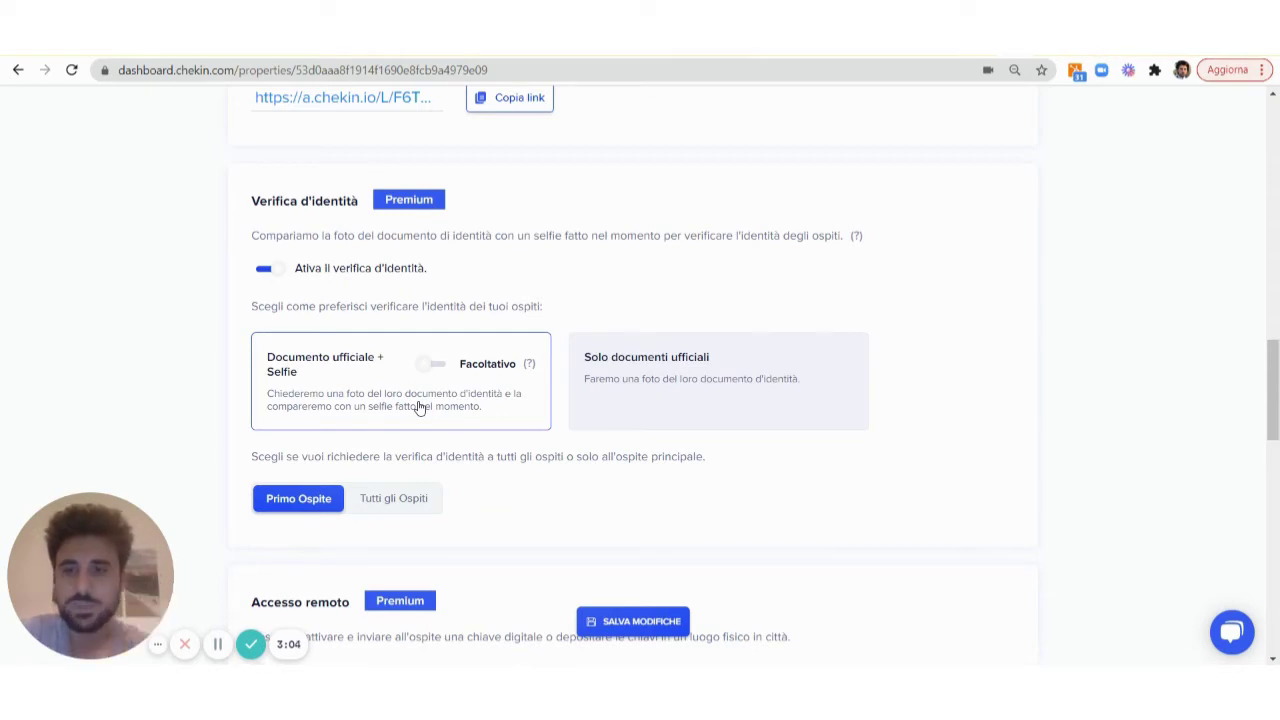
pyautogui.scroll(-1, 450, 450)
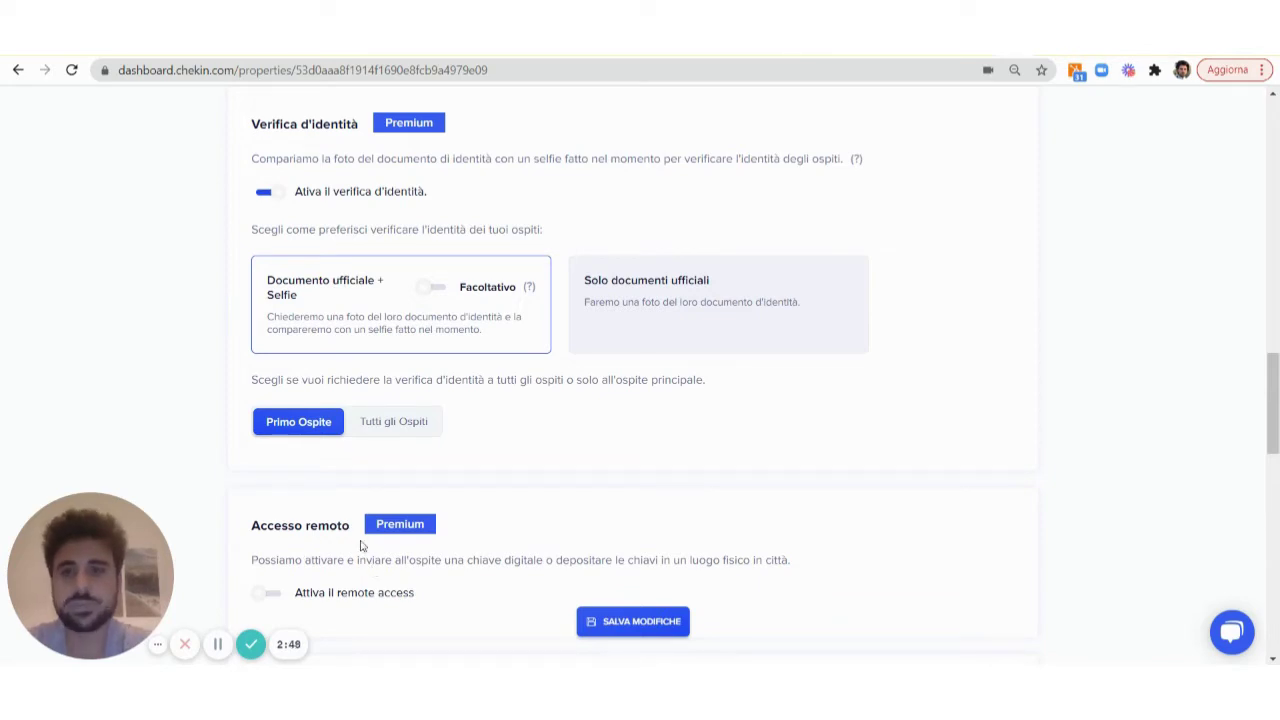
# Save verification as required Solo documenti ufficiali, applied only to the Primo Ospite
pyautogui.click(435, 292)
pyautogui.click(825, 279)
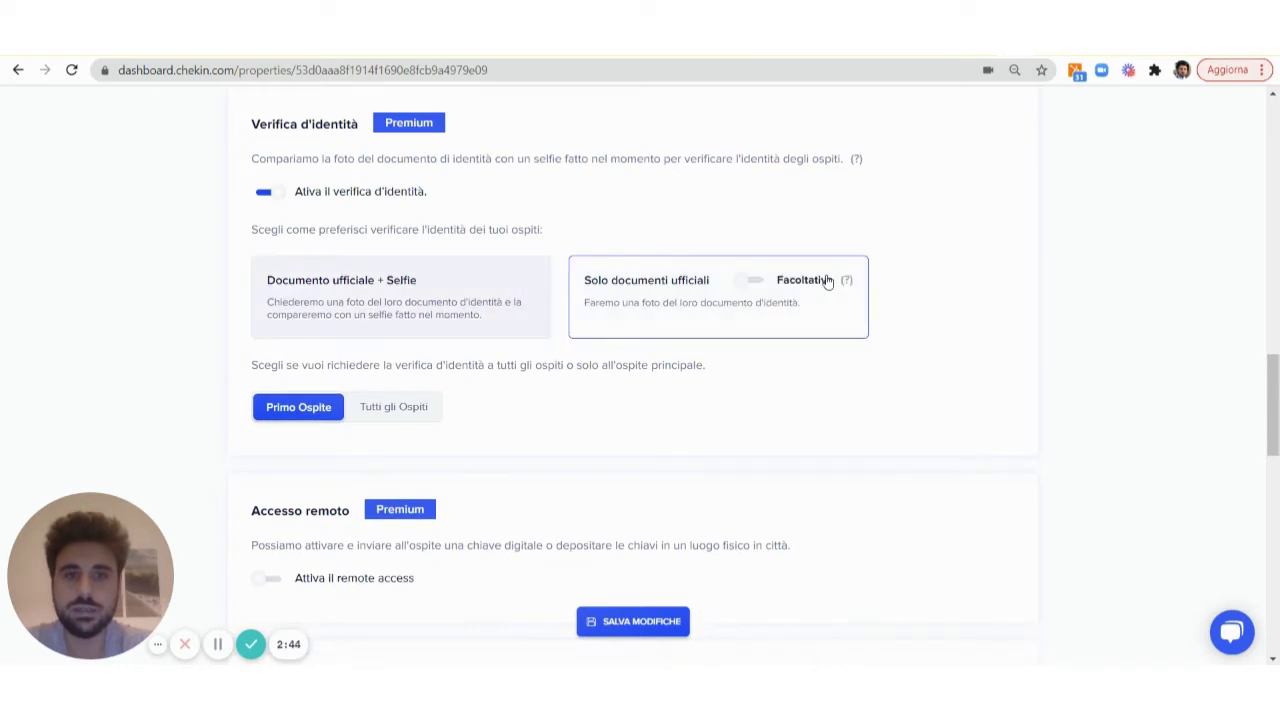
pyautogui.click(752, 281)
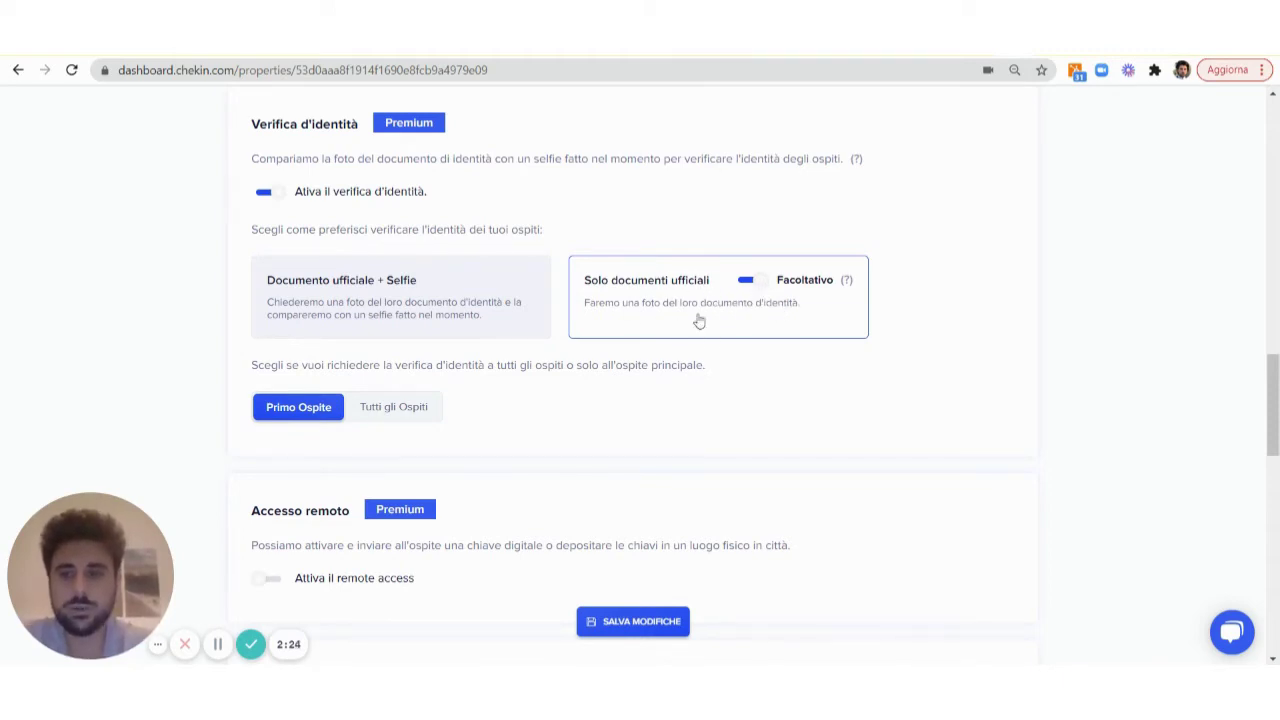
pyautogui.click(749, 282)
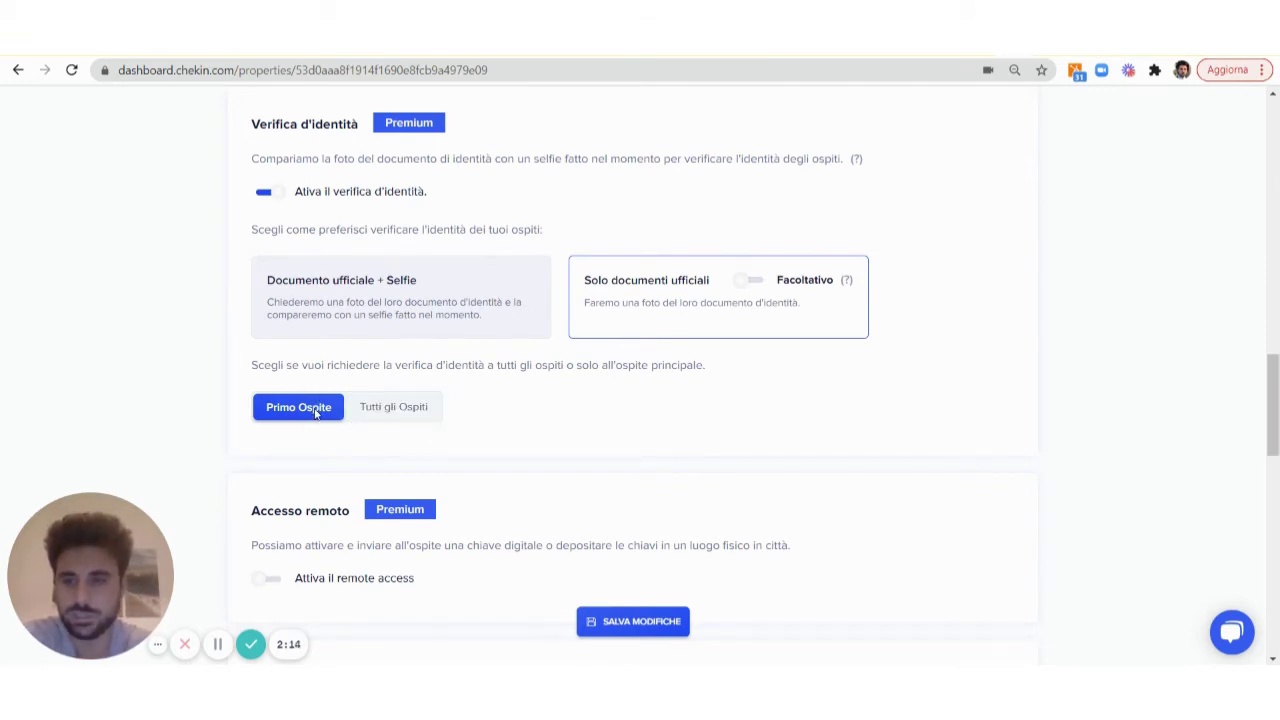
pyautogui.click(421, 419)
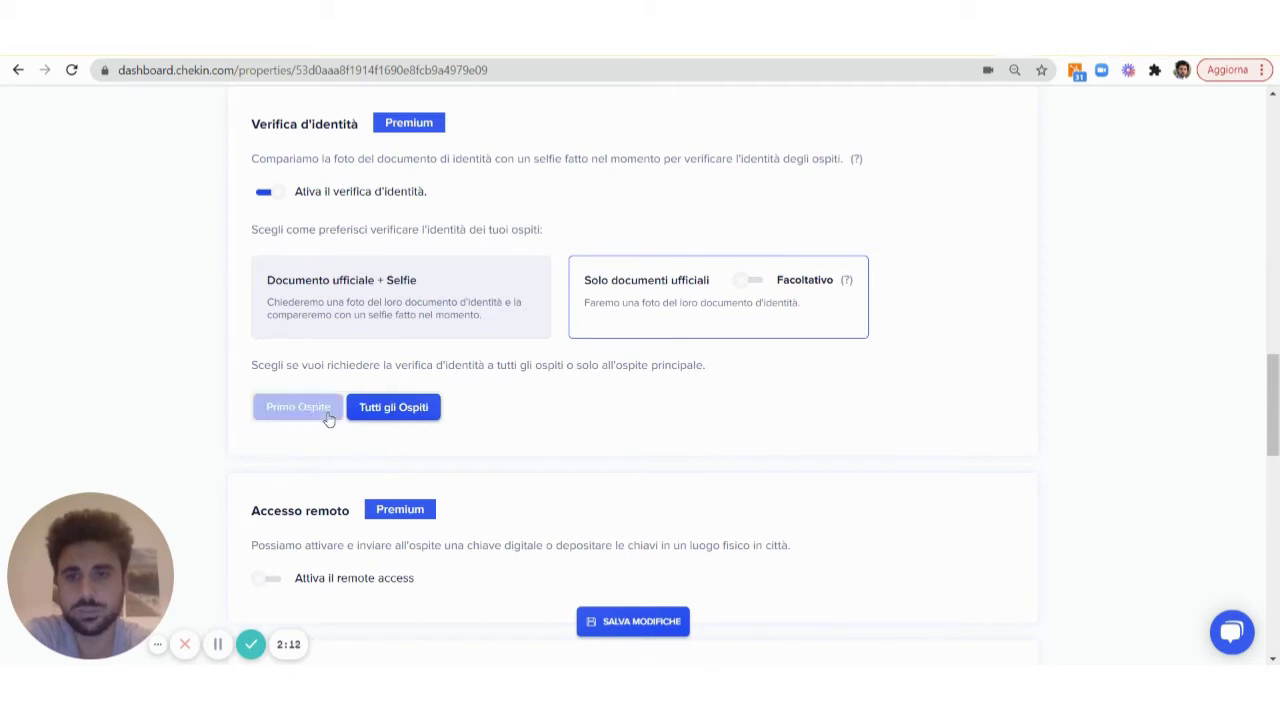
pyautogui.click(309, 418)
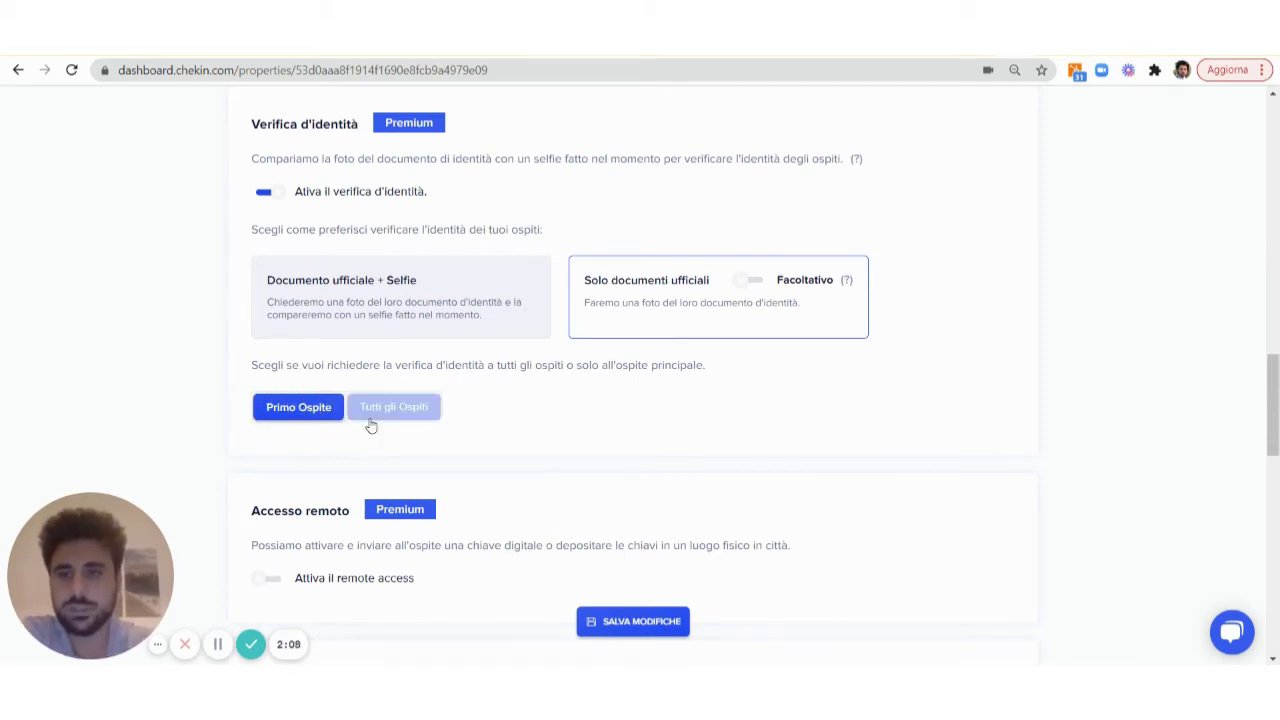
pyautogui.click(641, 622)
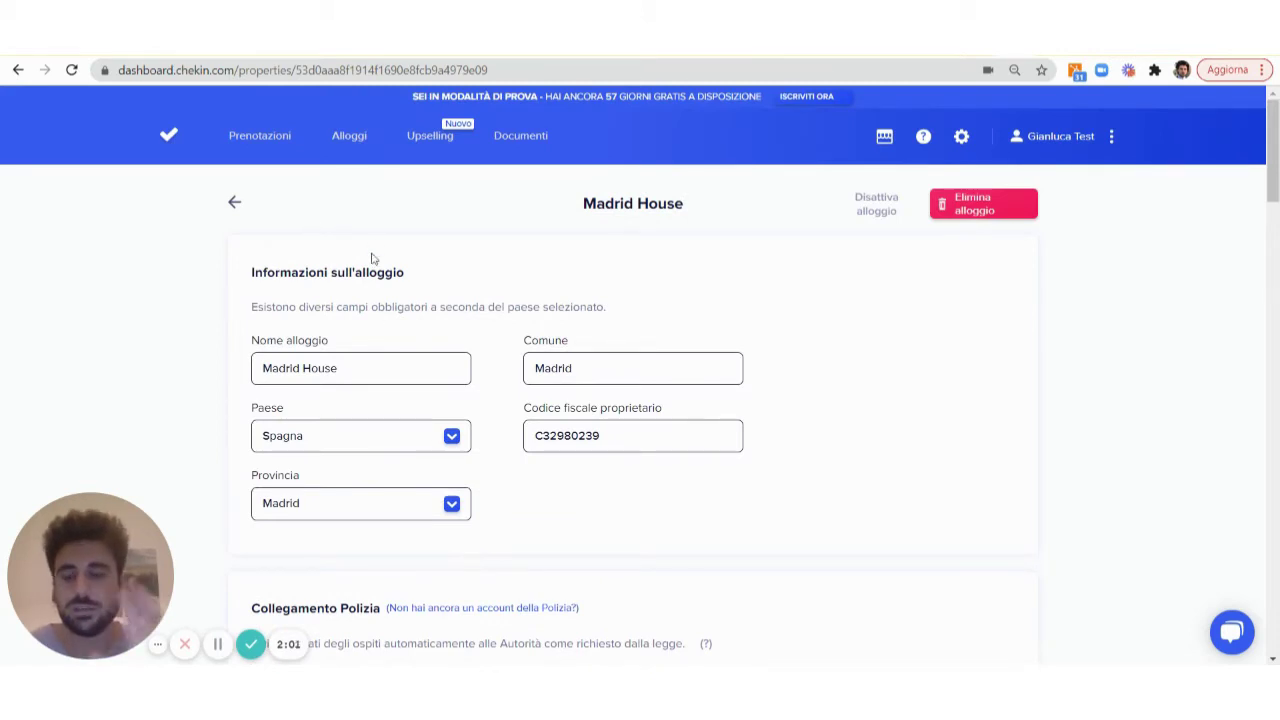
# Open the Madrid House guest check-in from Prenotazioni, switching language to English and back to Italian
pyautogui.click(271, 142)
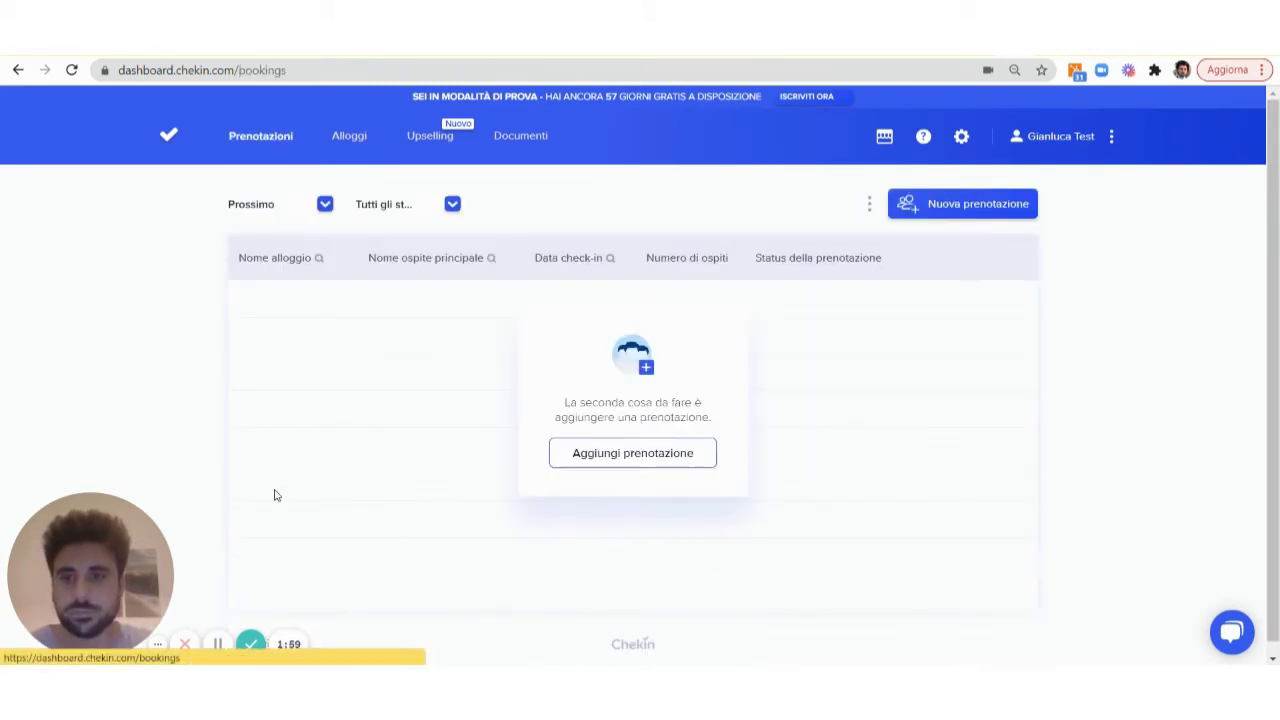
pyautogui.hotkey('ctrl', 'Tab')
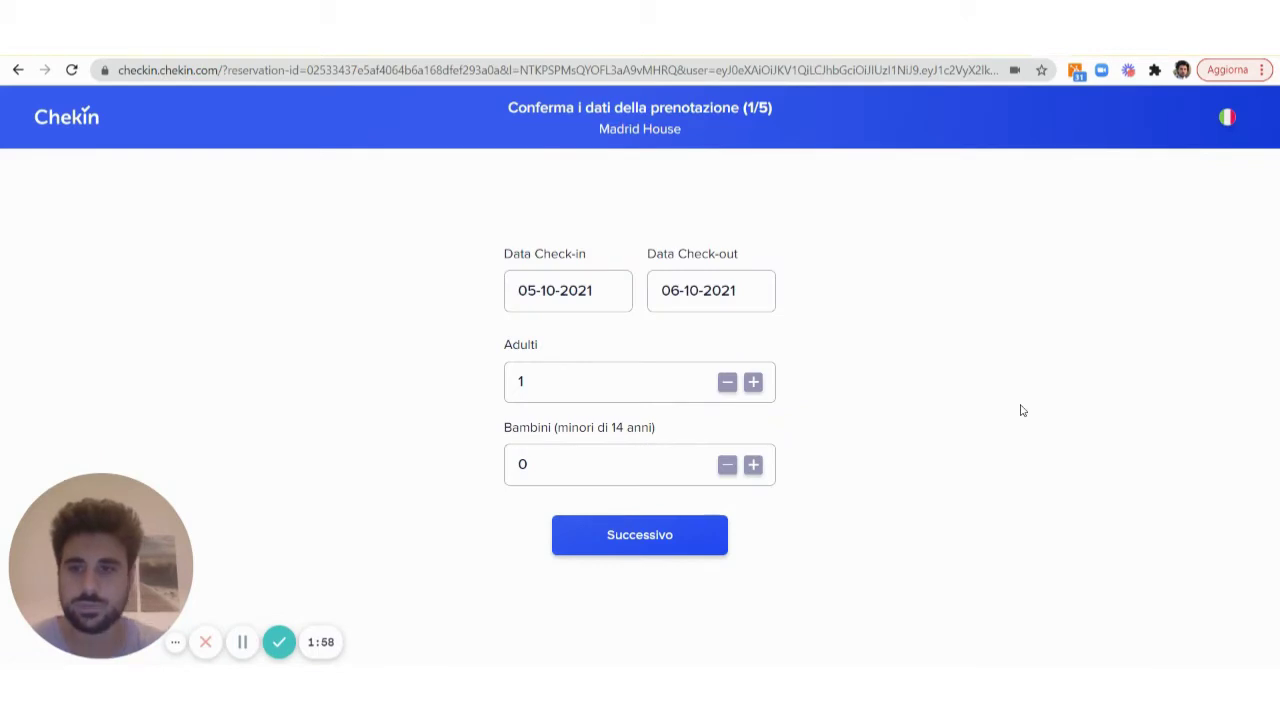
pyautogui.click(1228, 122)
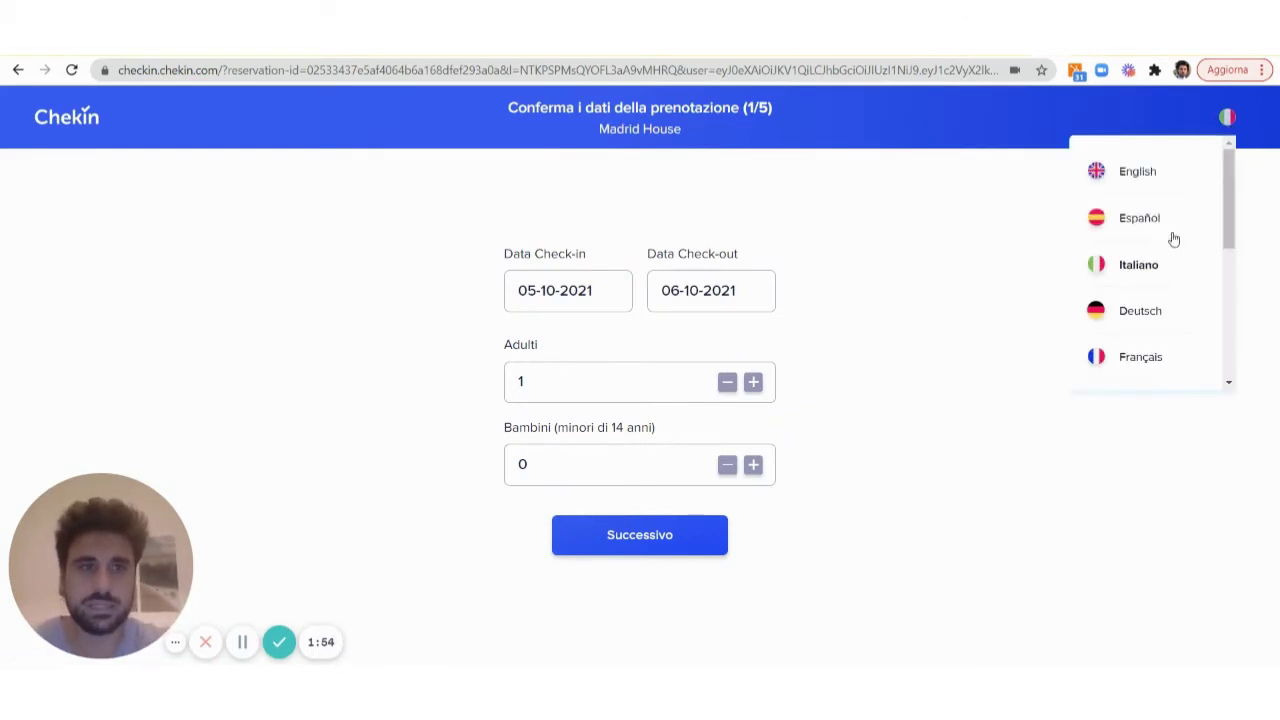
pyautogui.click(1158, 187)
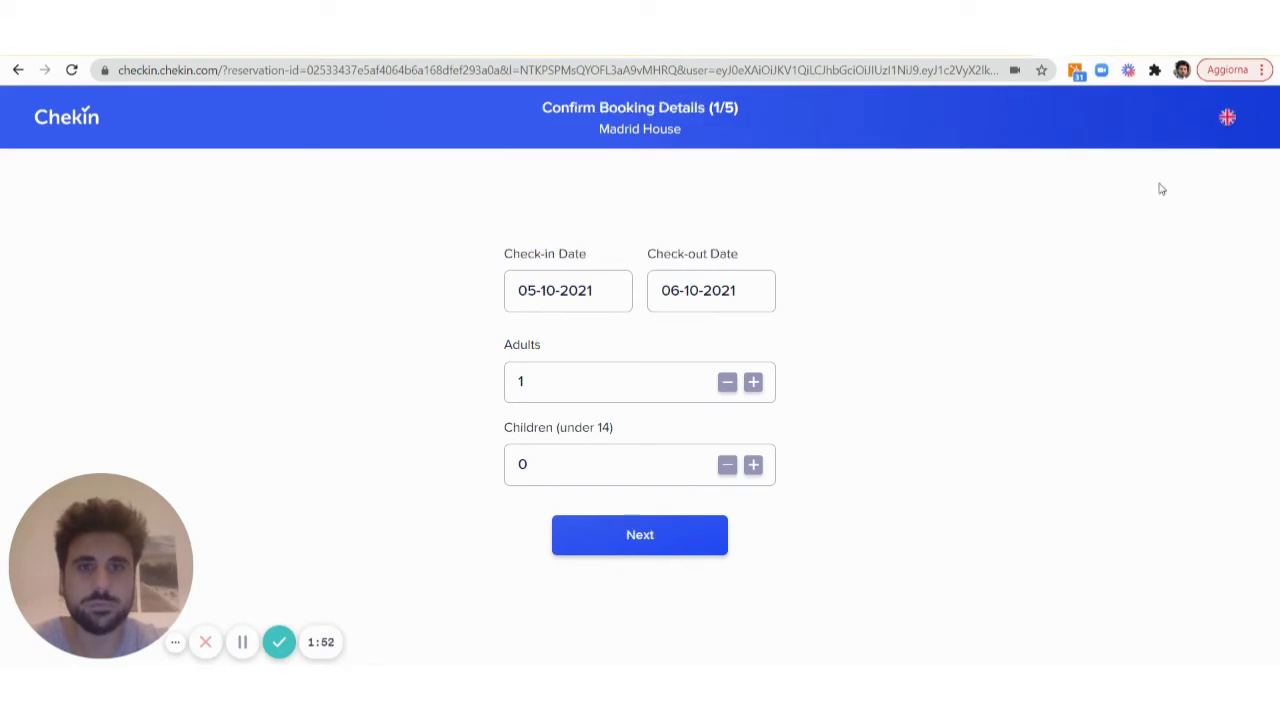
pyautogui.click(1229, 120)
pyautogui.click(1160, 268)
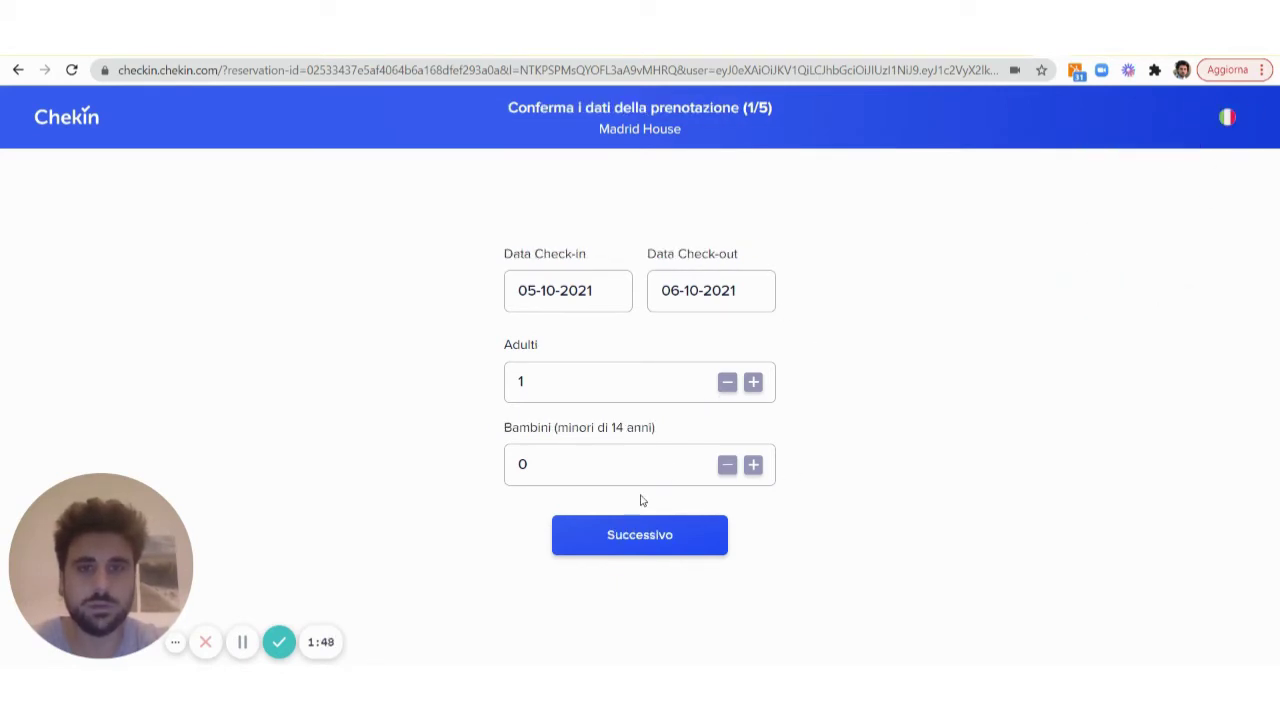
# Confirm the booking, fill in the guest's name and passport details, and continue to the passport scan
pyautogui.click(634, 534)
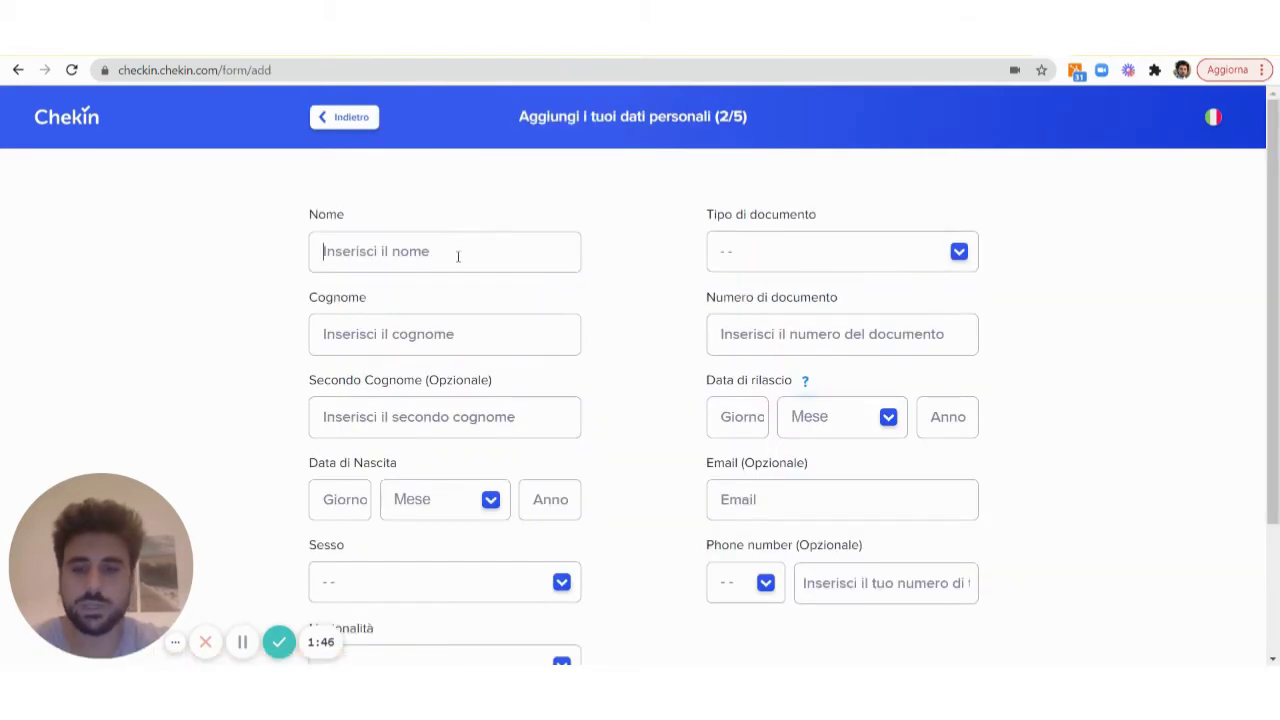
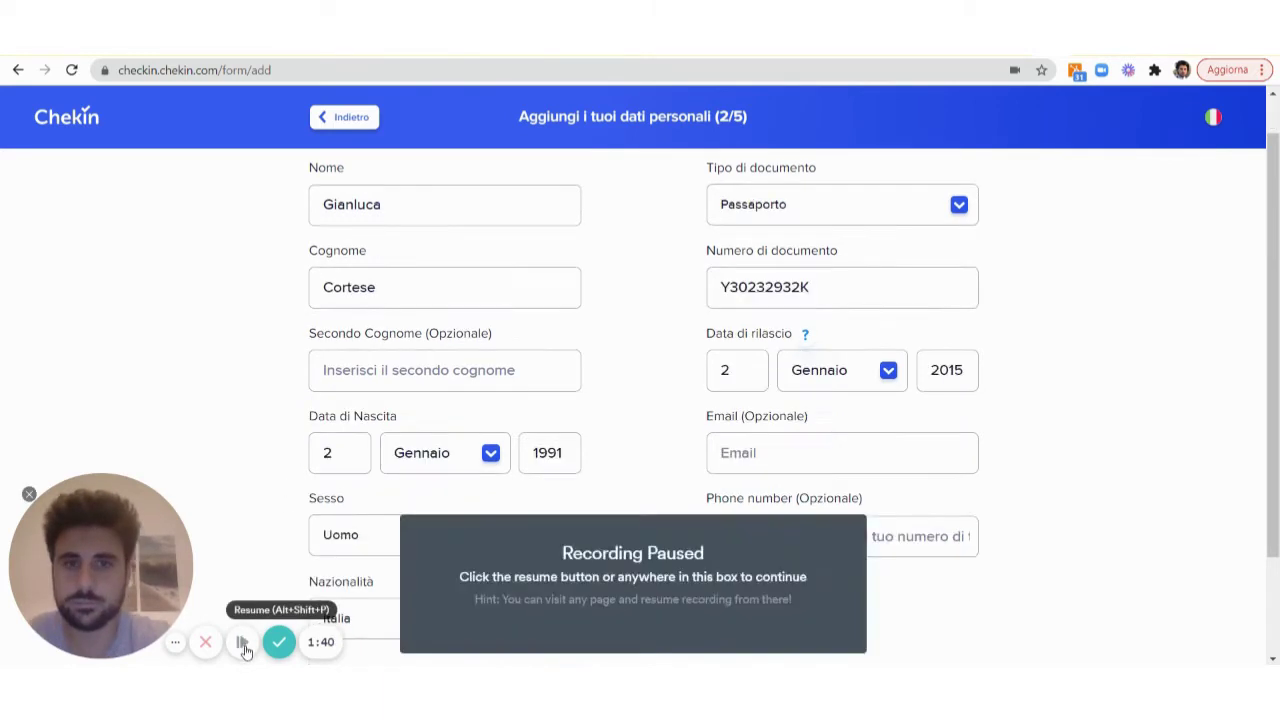
pyautogui.scroll(-1, 634, 424)
pyautogui.scroll(-2, 634, 424)
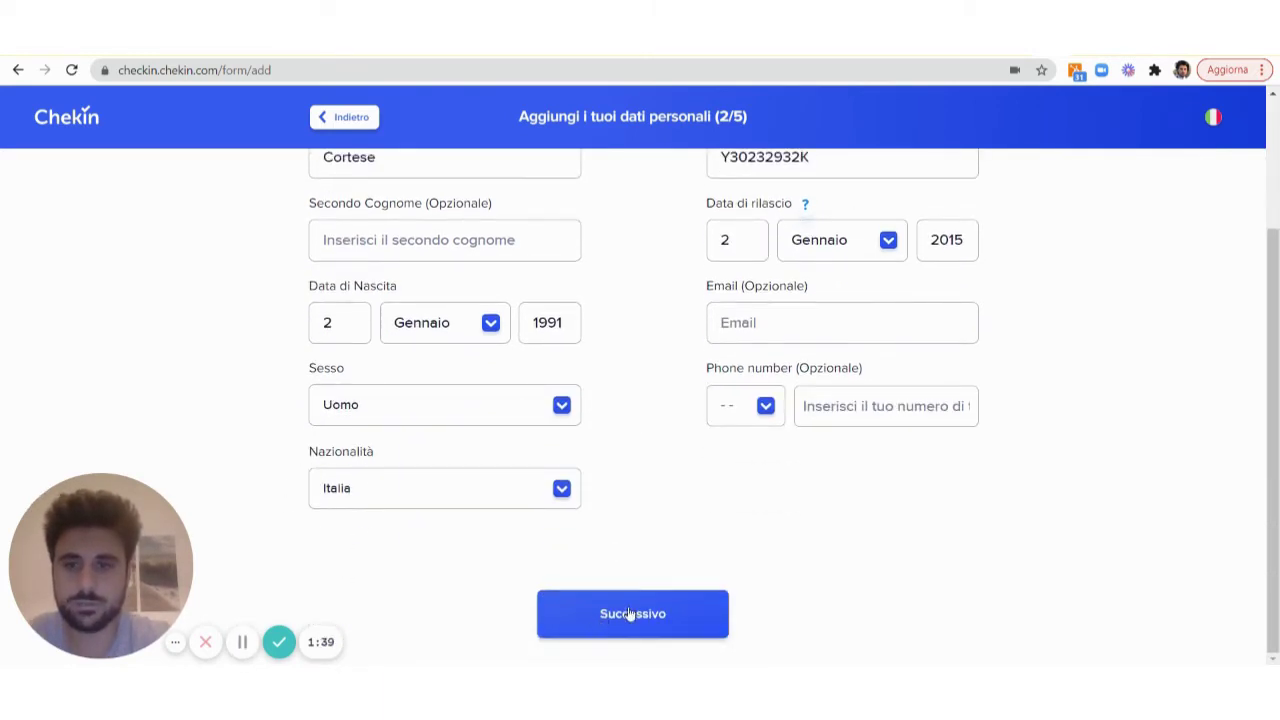
pyautogui.click(630, 611)
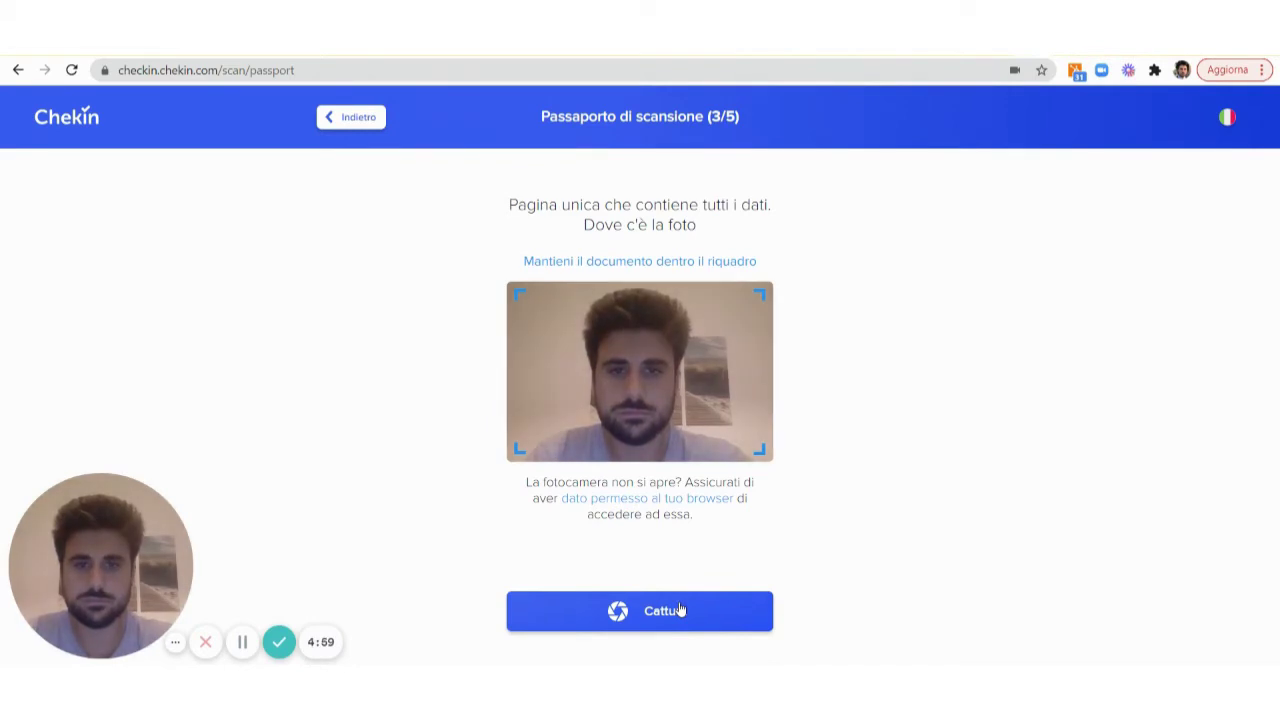
# Capture the passport page, retrying after the first detection error
pyautogui.click(679, 610)
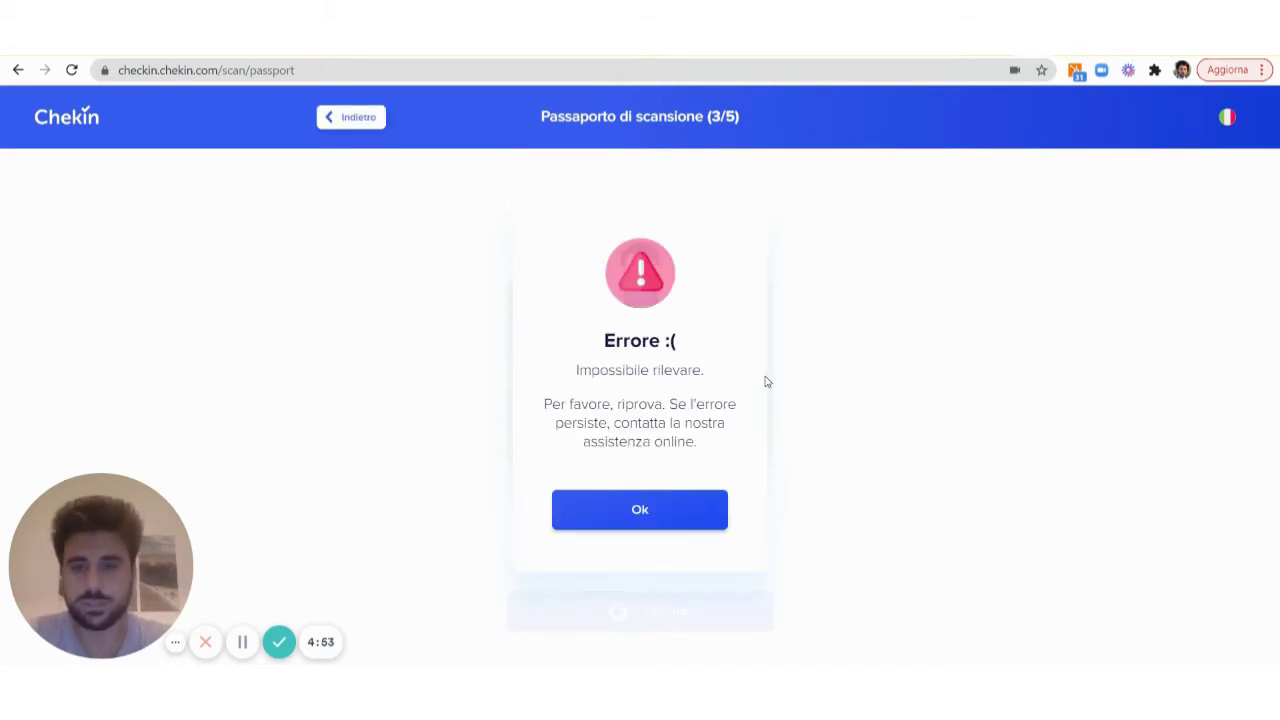
pyautogui.click(643, 512)
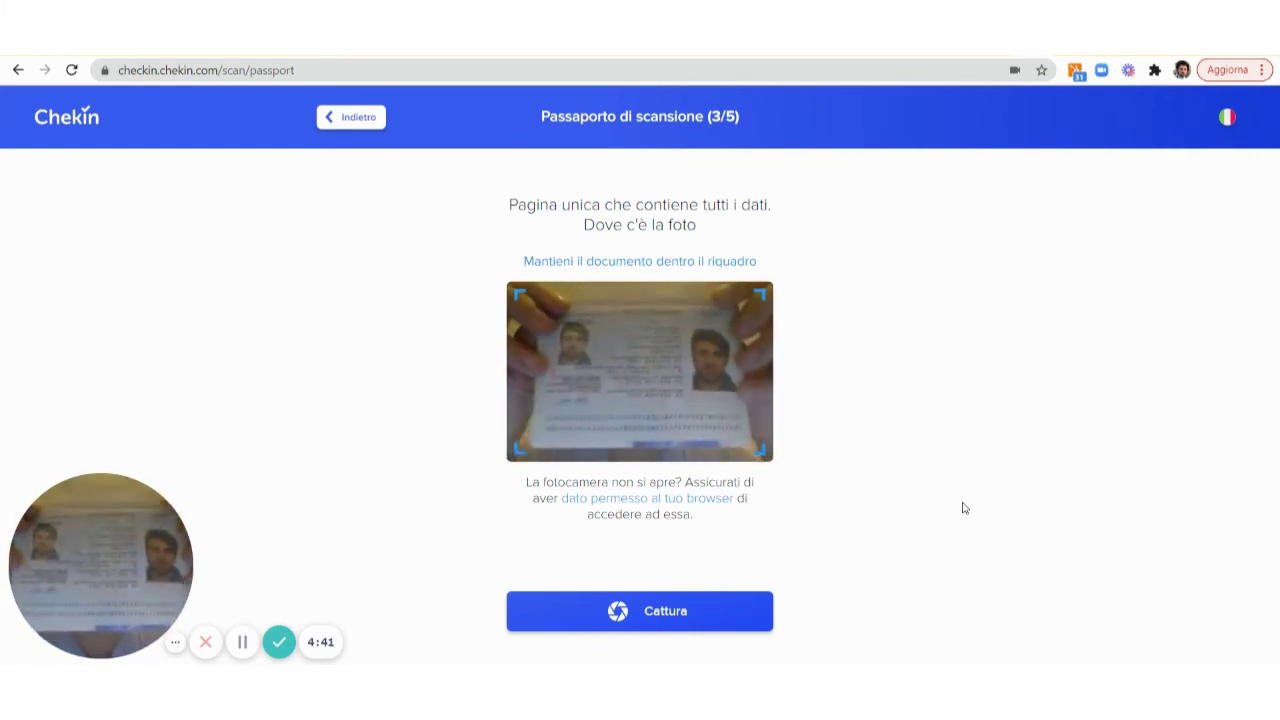
pyautogui.click(645, 612)
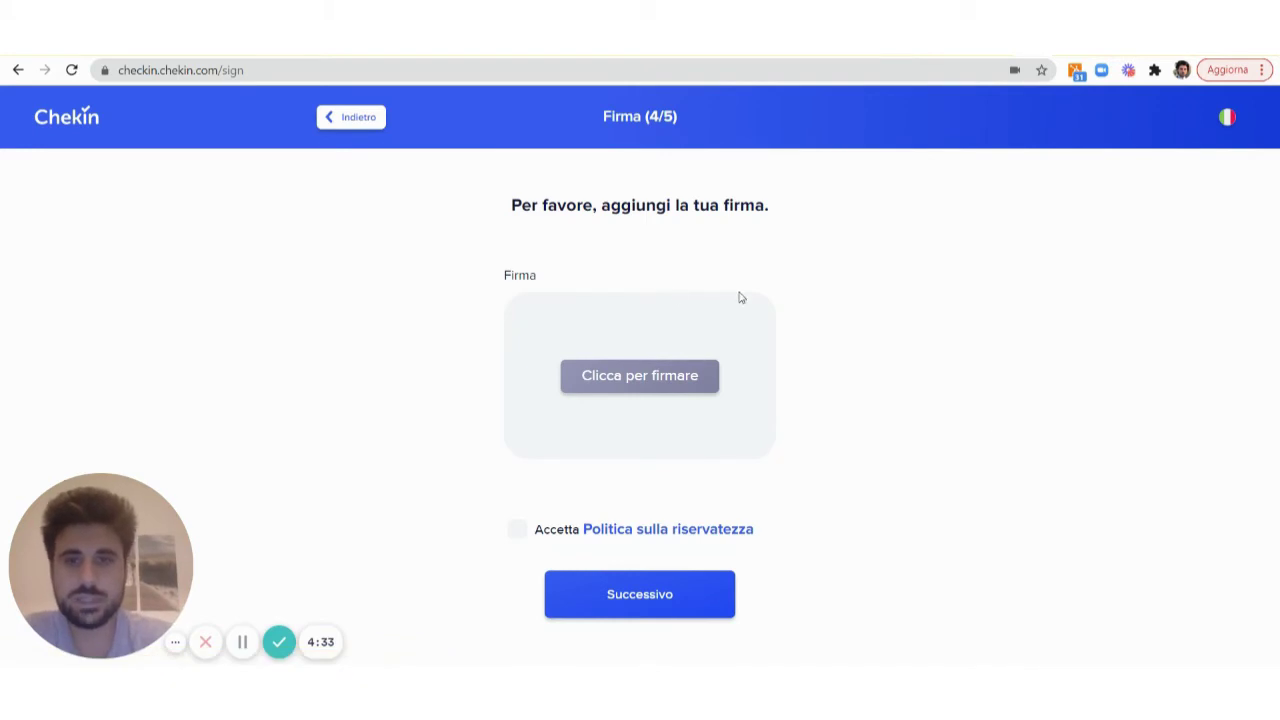
# Draw a signature, accept the privacy policy, submit the check-in, and return to the booking dashboard
pyautogui.click(624, 334)
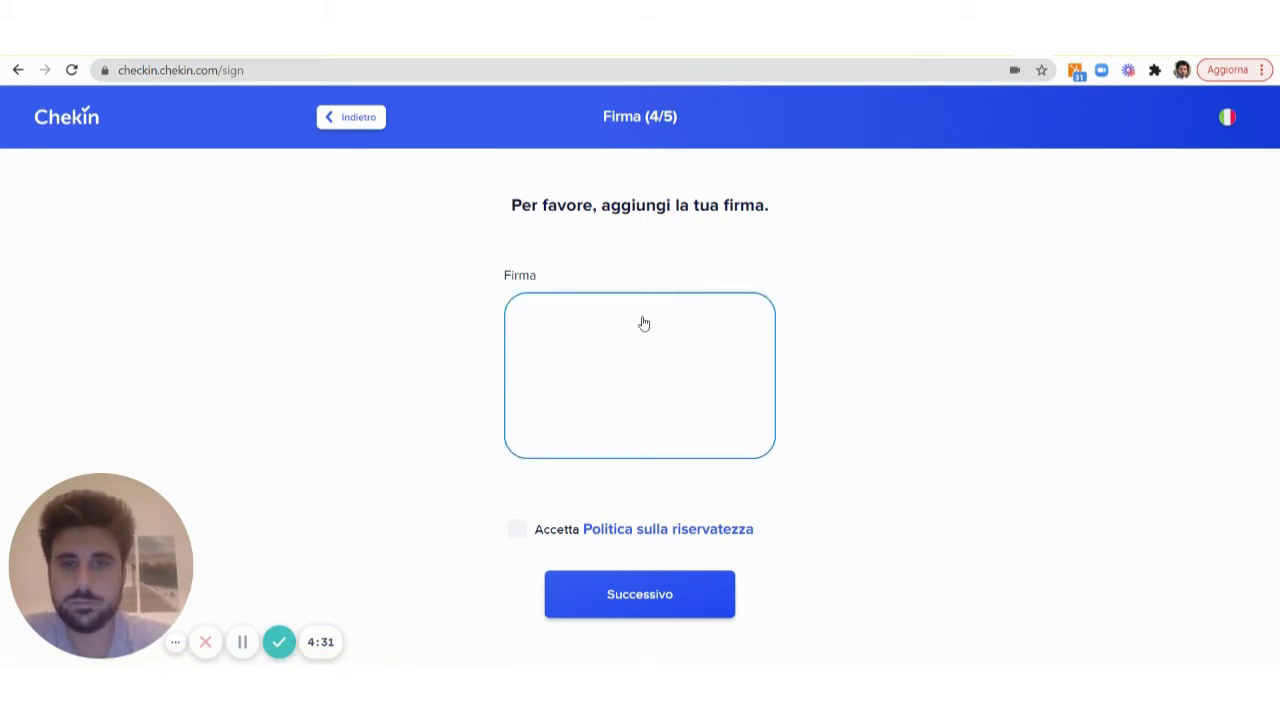
pyautogui.moveTo(643, 320); pyautogui.dragTo(651, 388)
pyautogui.click(516, 529)
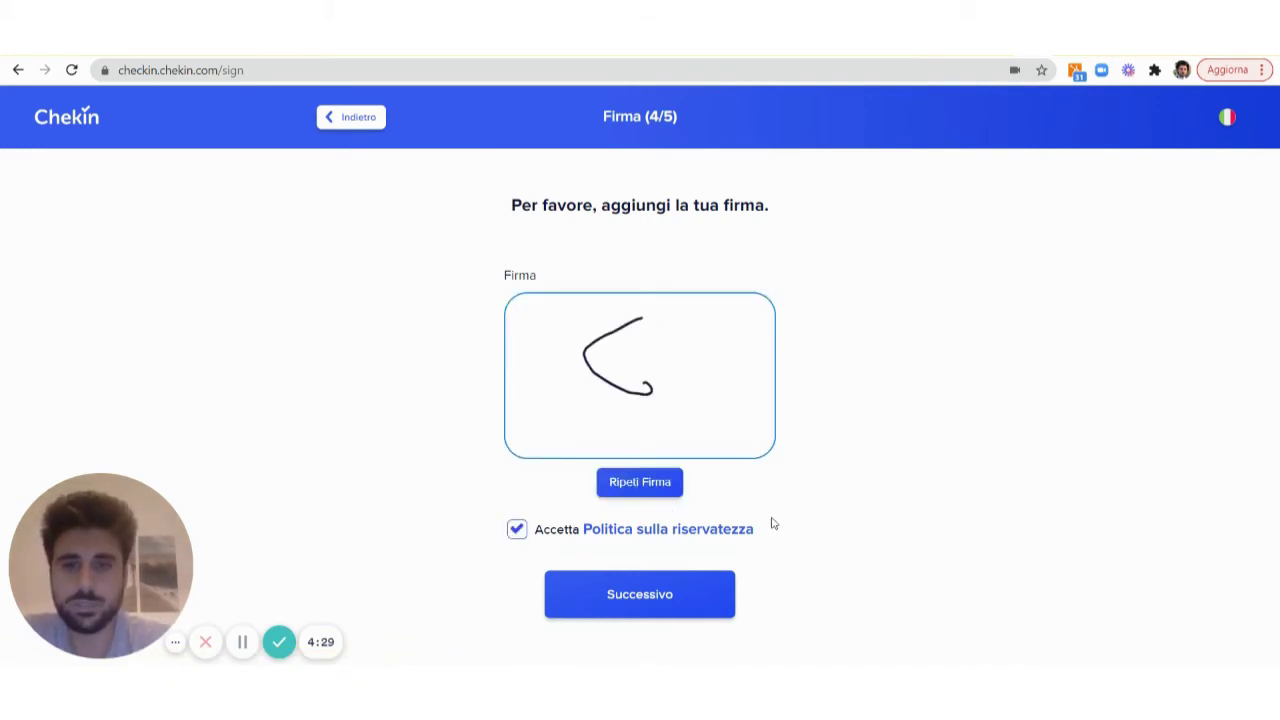
pyautogui.click(694, 590)
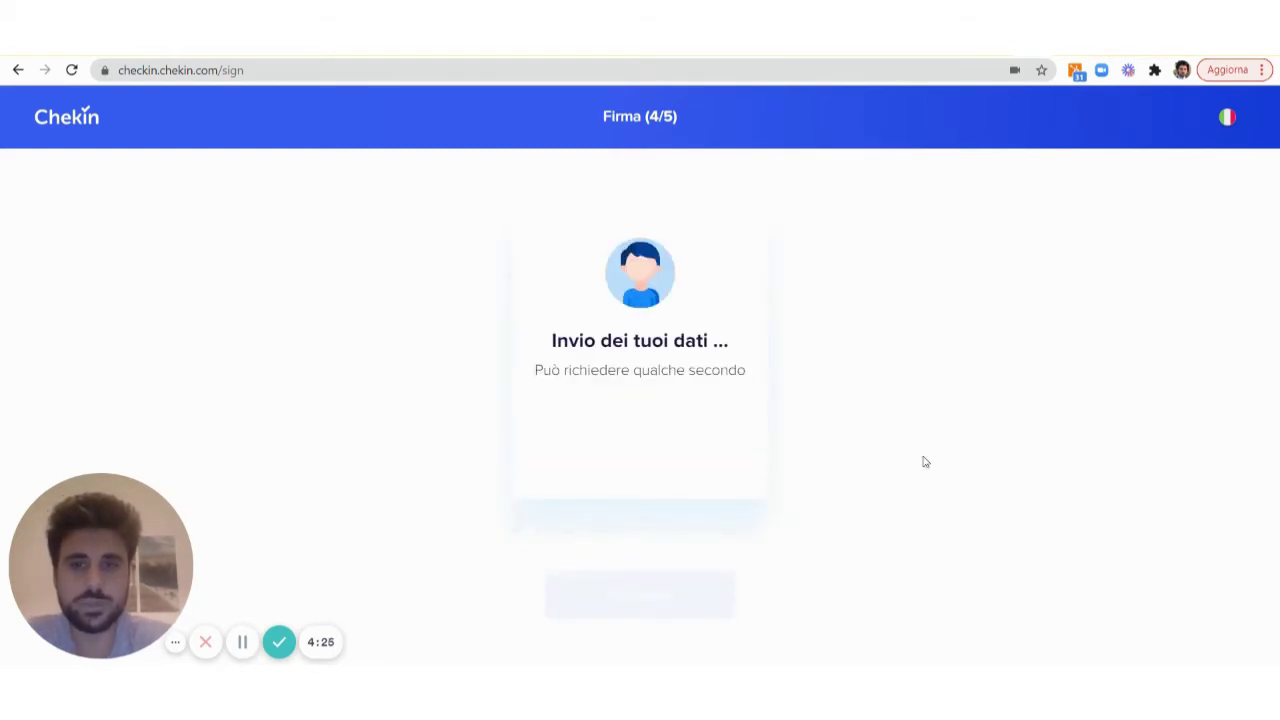
pyautogui.hotkey('ctrl', 'Tab')
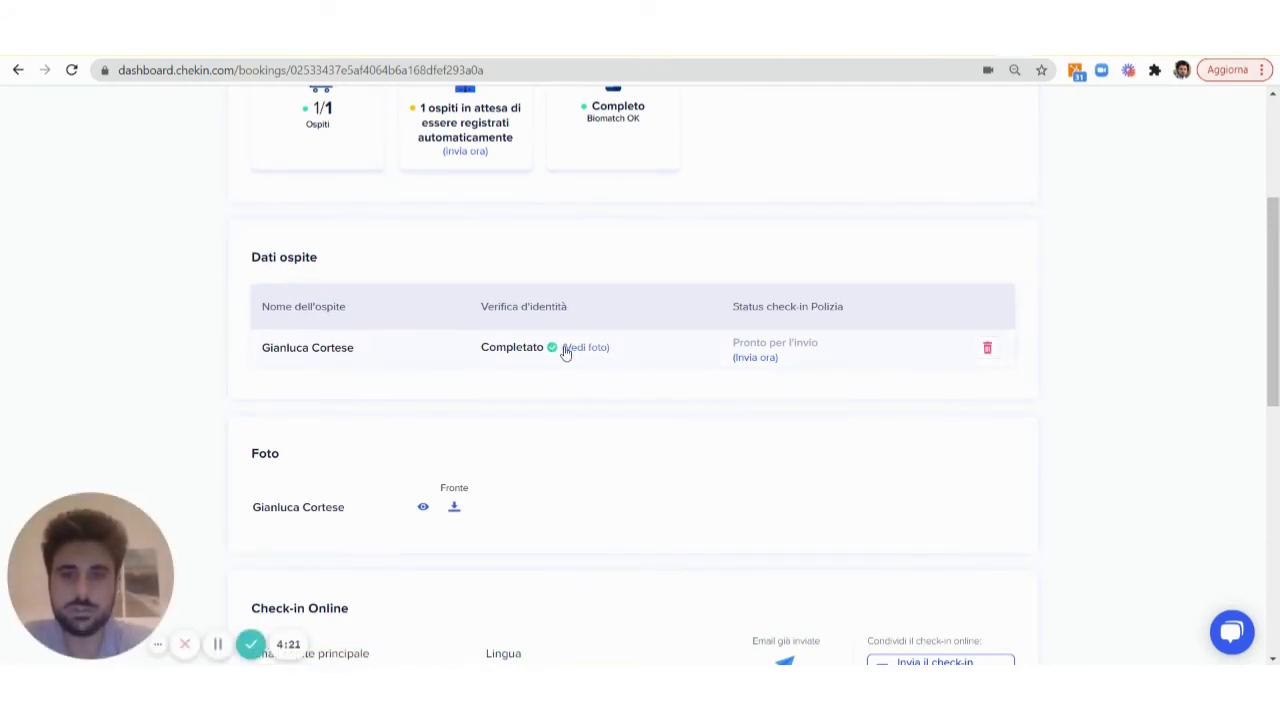
# Review the guest's details and document photo on the Madrid House booking, then go to Alloggi
pyautogui.scroll(1, 548, 458)
pyautogui.click(370, 422)
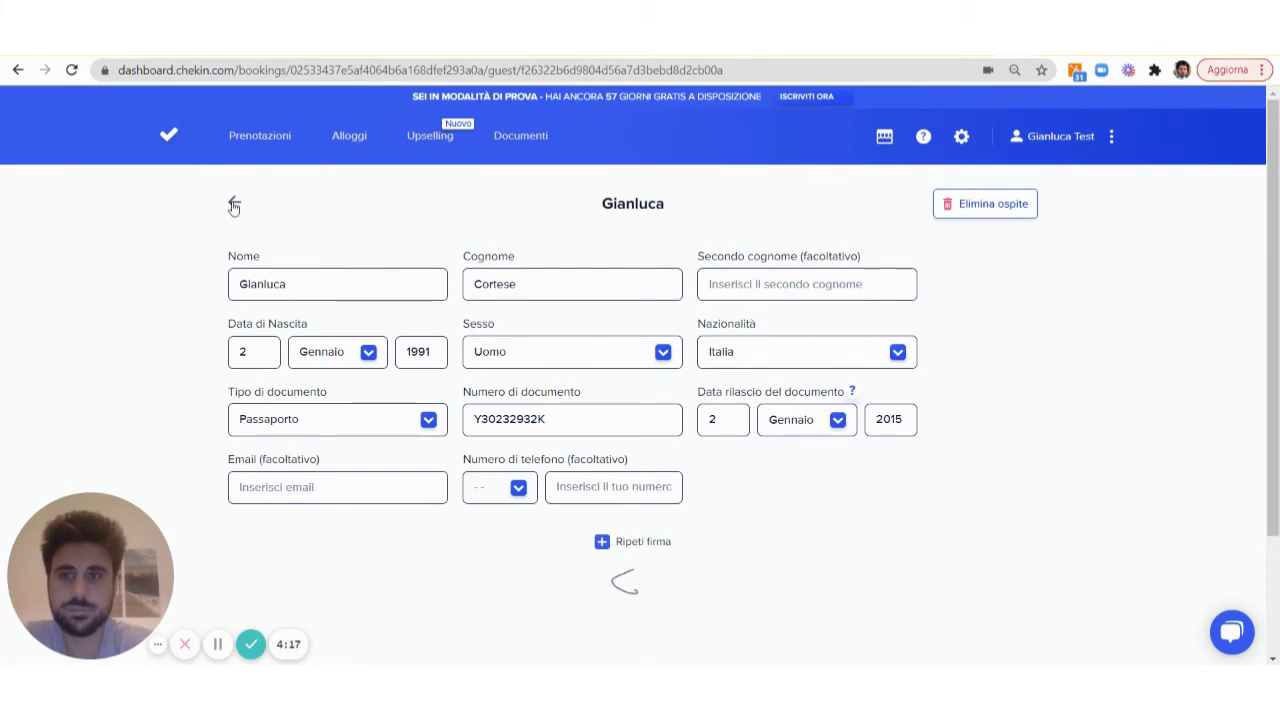
pyautogui.click(234, 203)
pyautogui.click(598, 619)
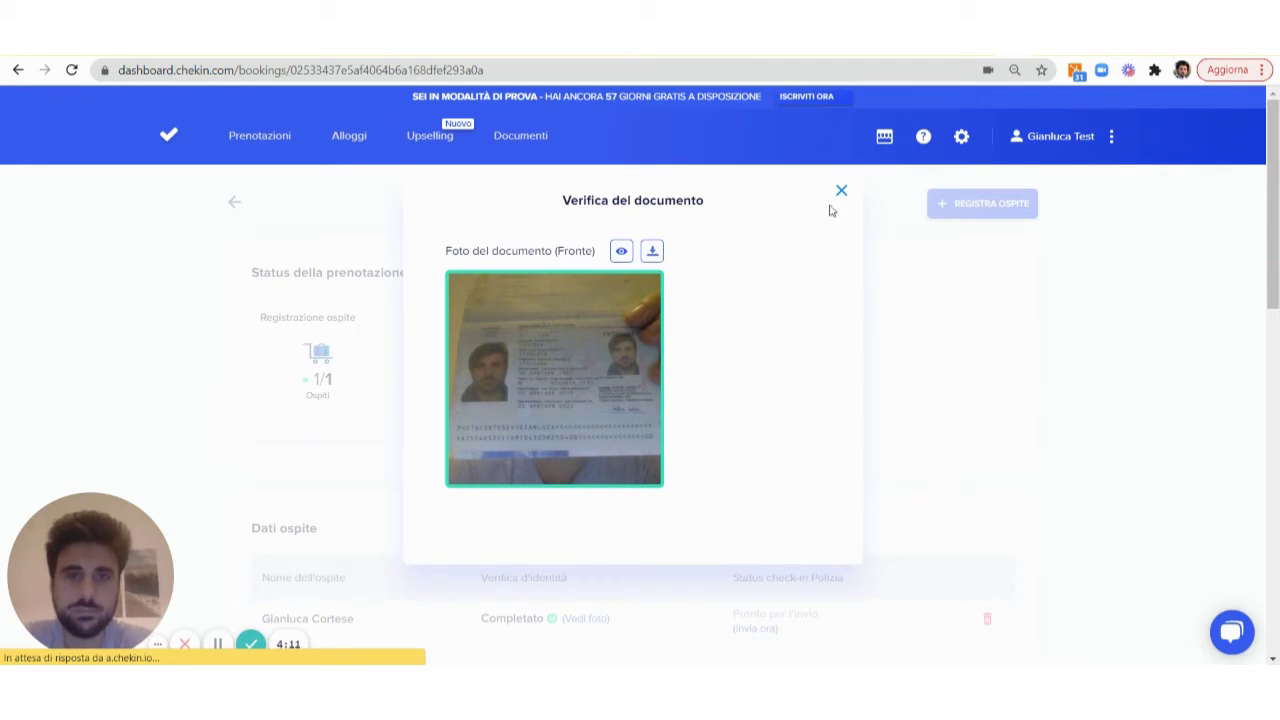
pyautogui.click(841, 191)
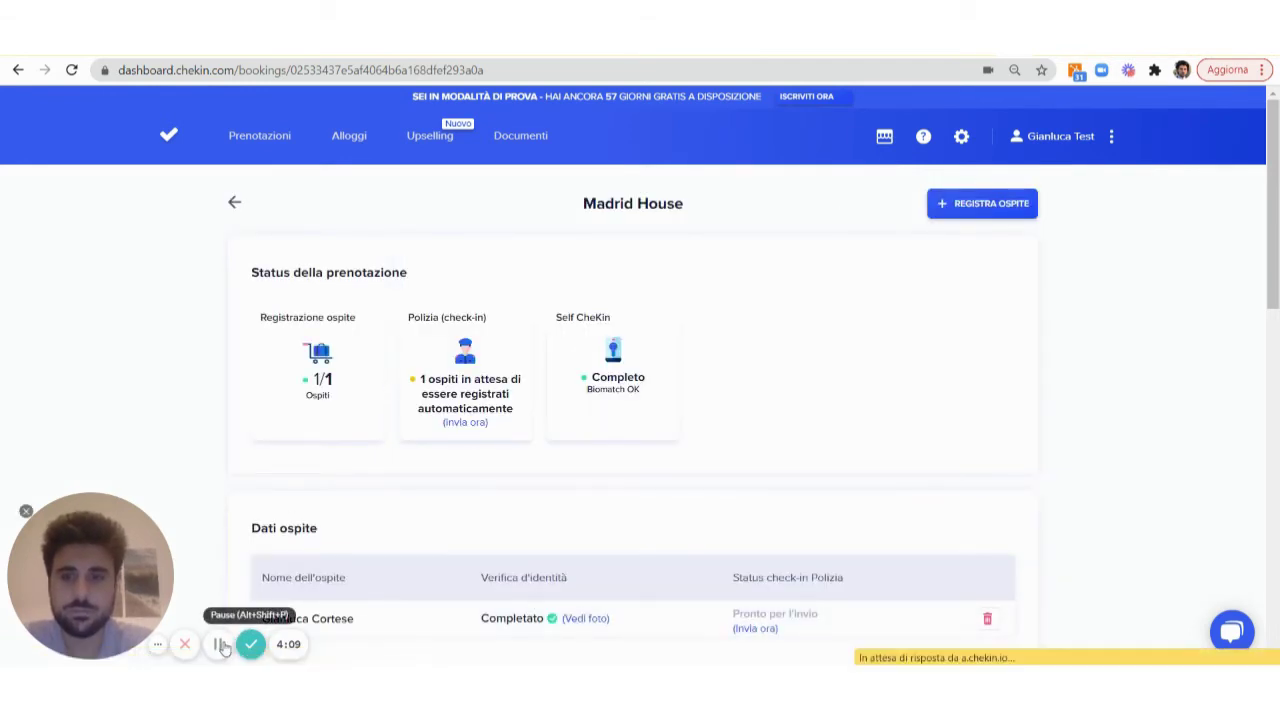
pyautogui.scroll(-2, 489, 448)
pyautogui.scroll(2, 489, 448)
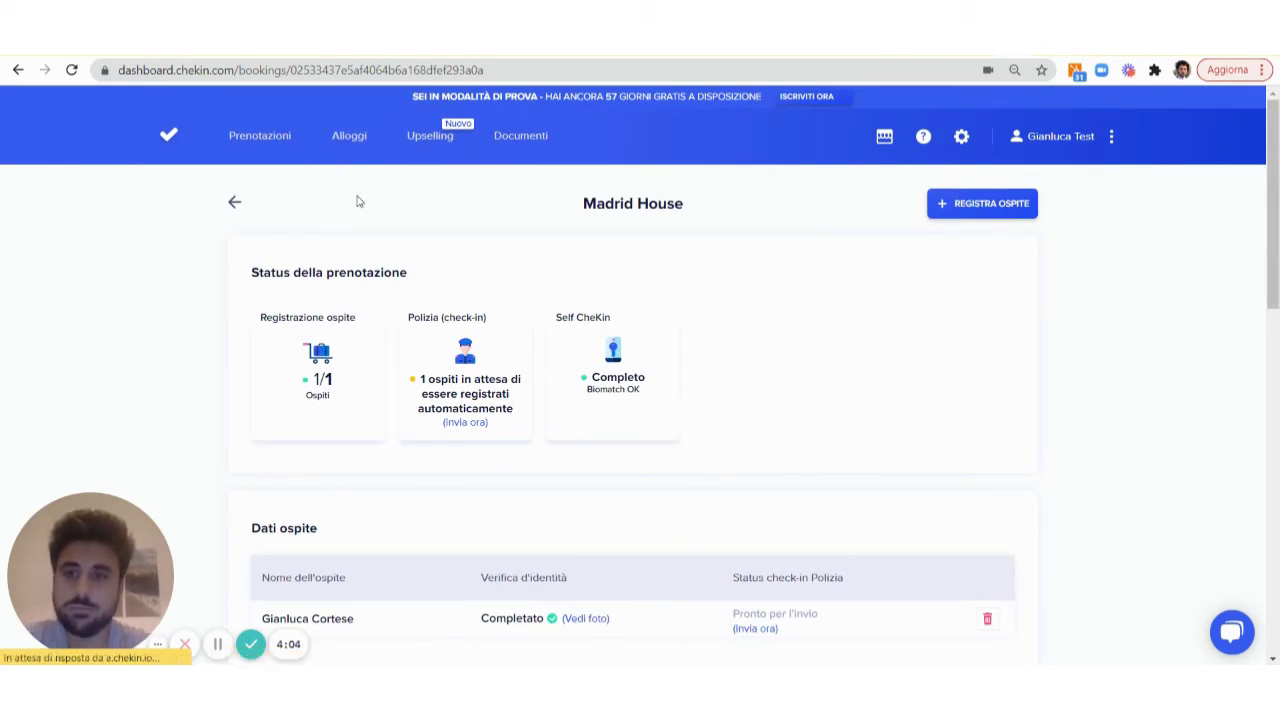
pyautogui.click(350, 138)
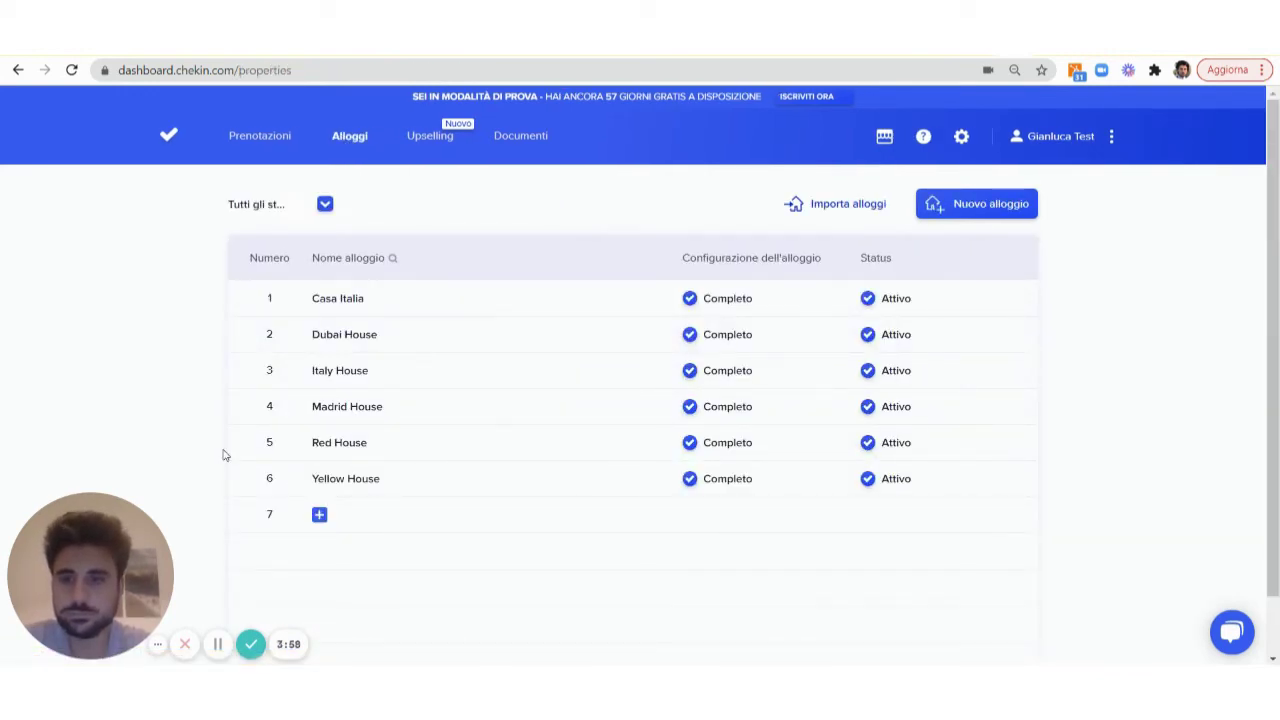
# Save Madrid House verification as optional Documento ufficiale + Selfie, then open the guest check-in
pyautogui.click(423, 408)
pyautogui.scroll(-7, 560, 471)
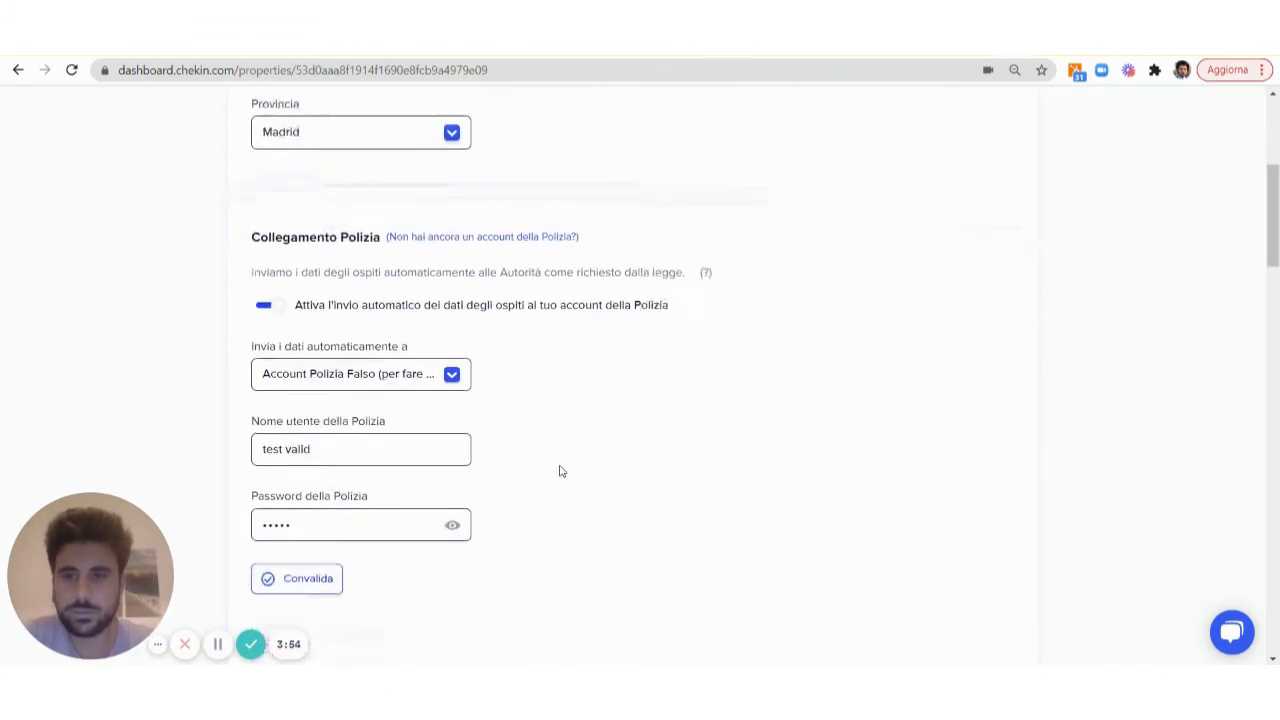
pyautogui.scroll(-7, 560, 471)
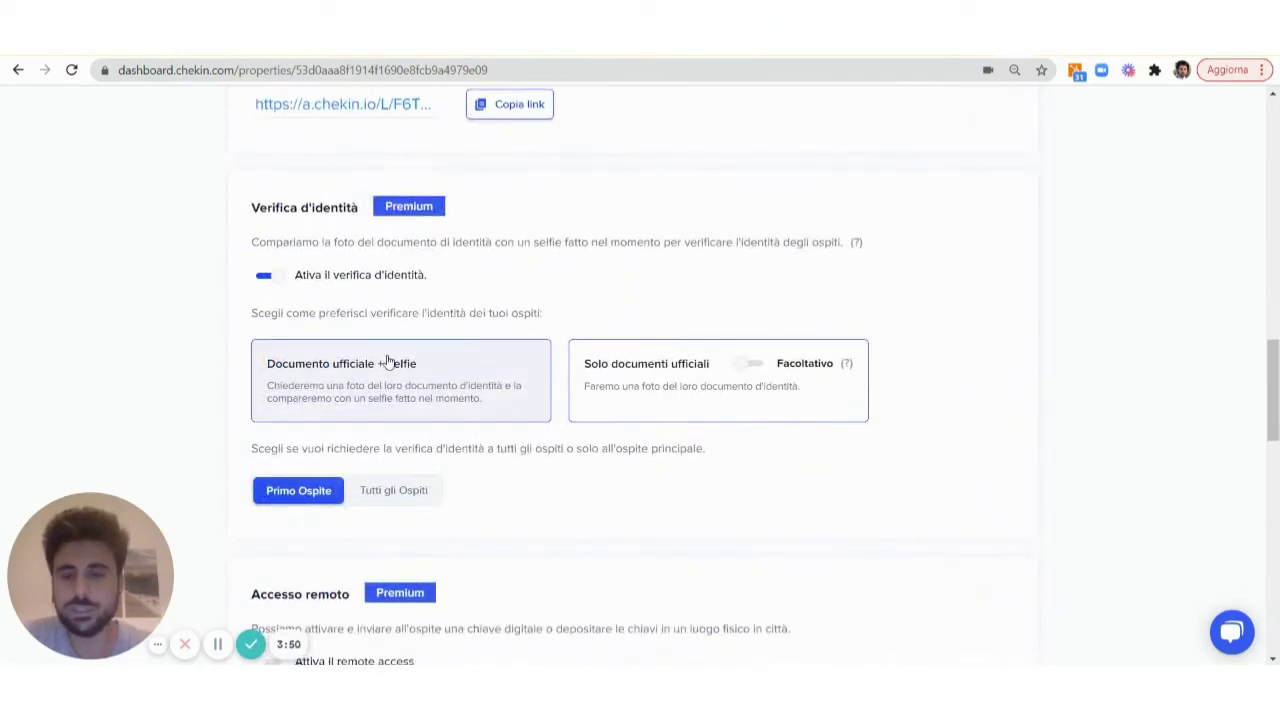
pyautogui.click(389, 363)
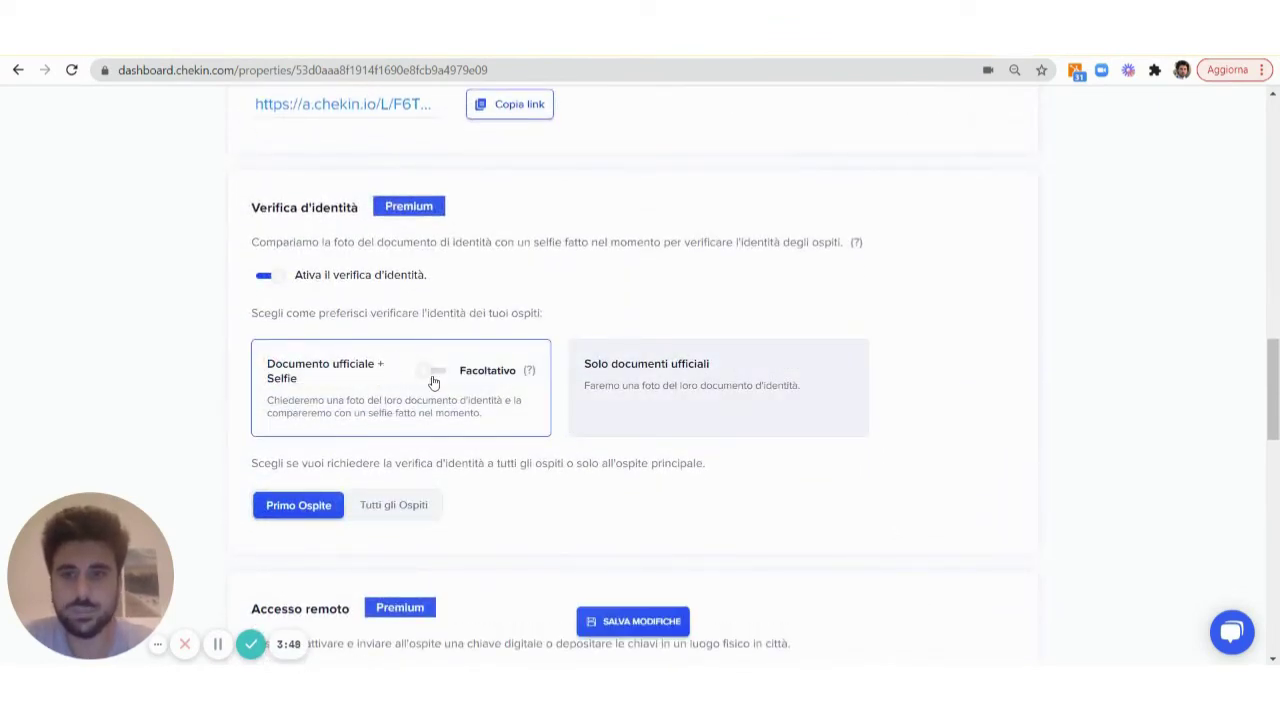
pyautogui.click(435, 373)
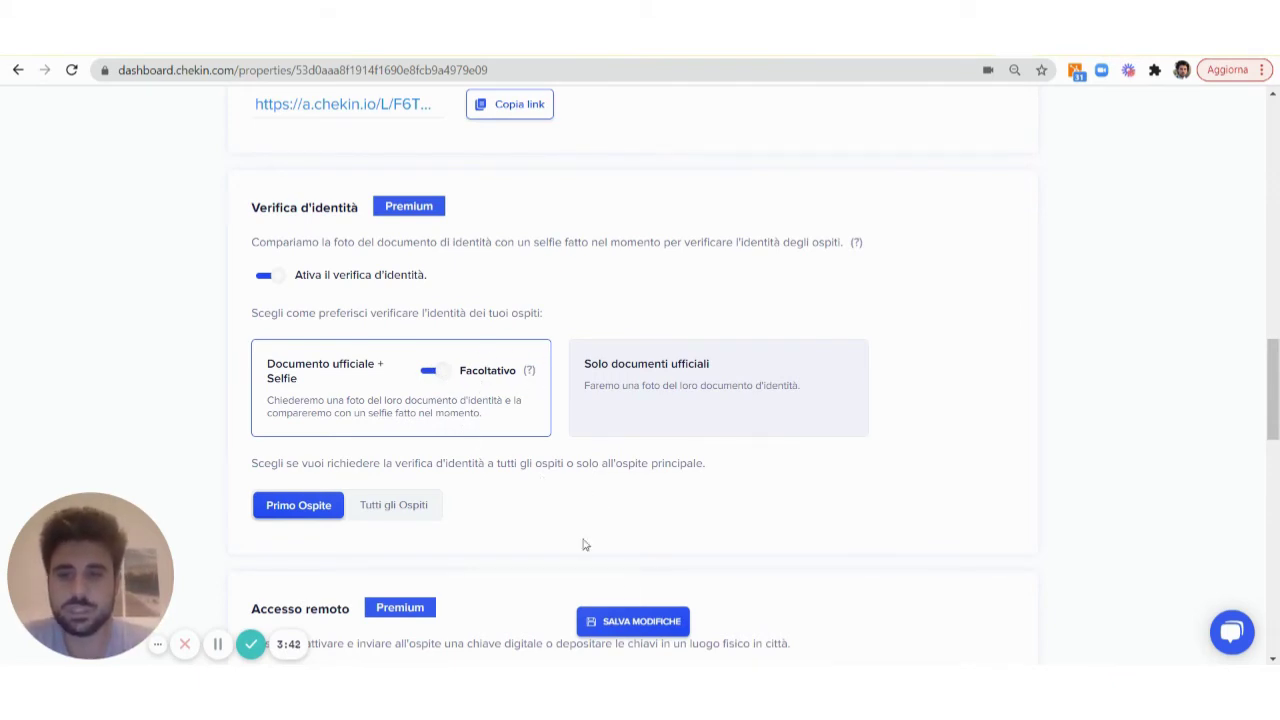
pyautogui.click(624, 614)
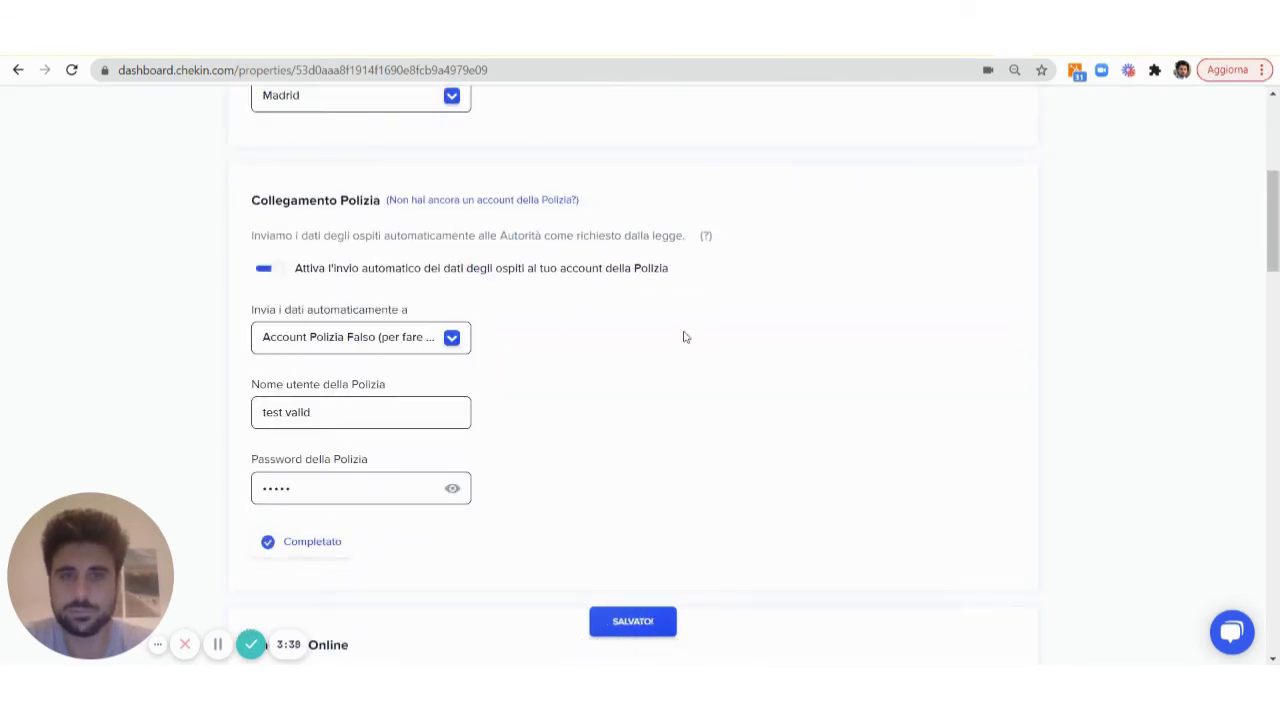
pyautogui.click(218, 644)
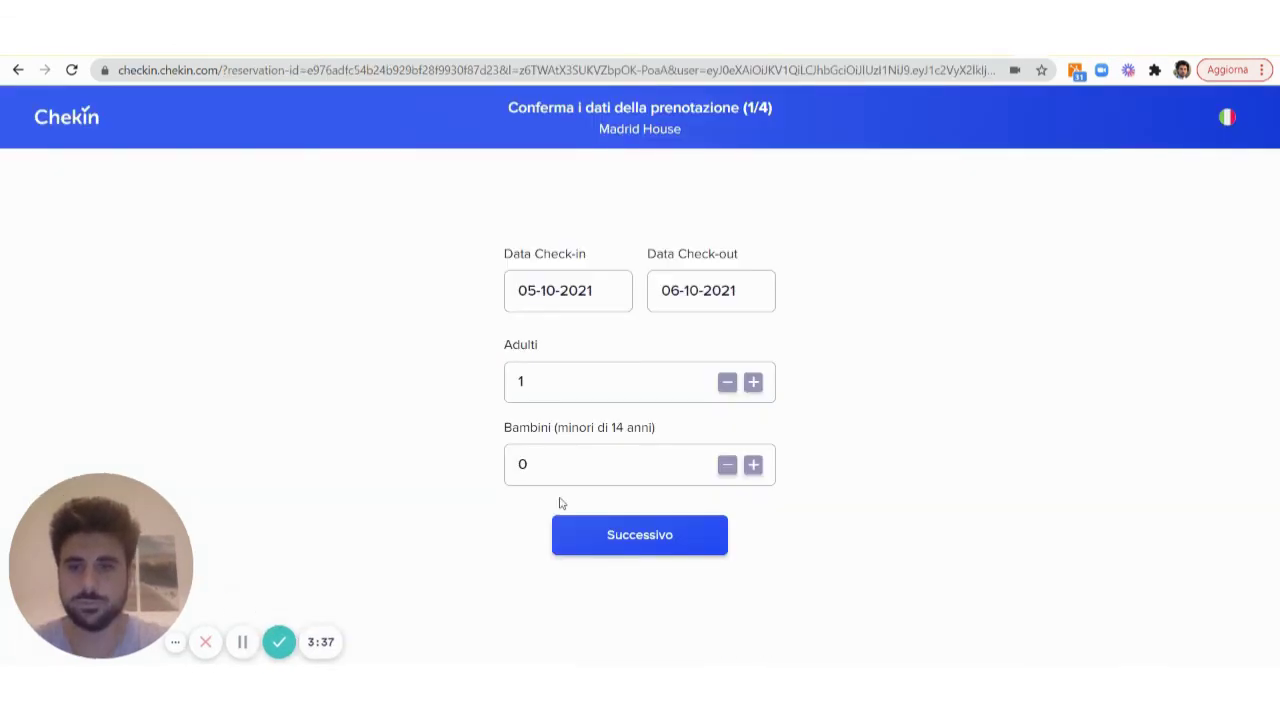
# Confirm booking dates, start identity verification, and capture the document photo to reach the selfie step
pyautogui.click(686, 550)
pyautogui.scroll(-1, 951, 477)
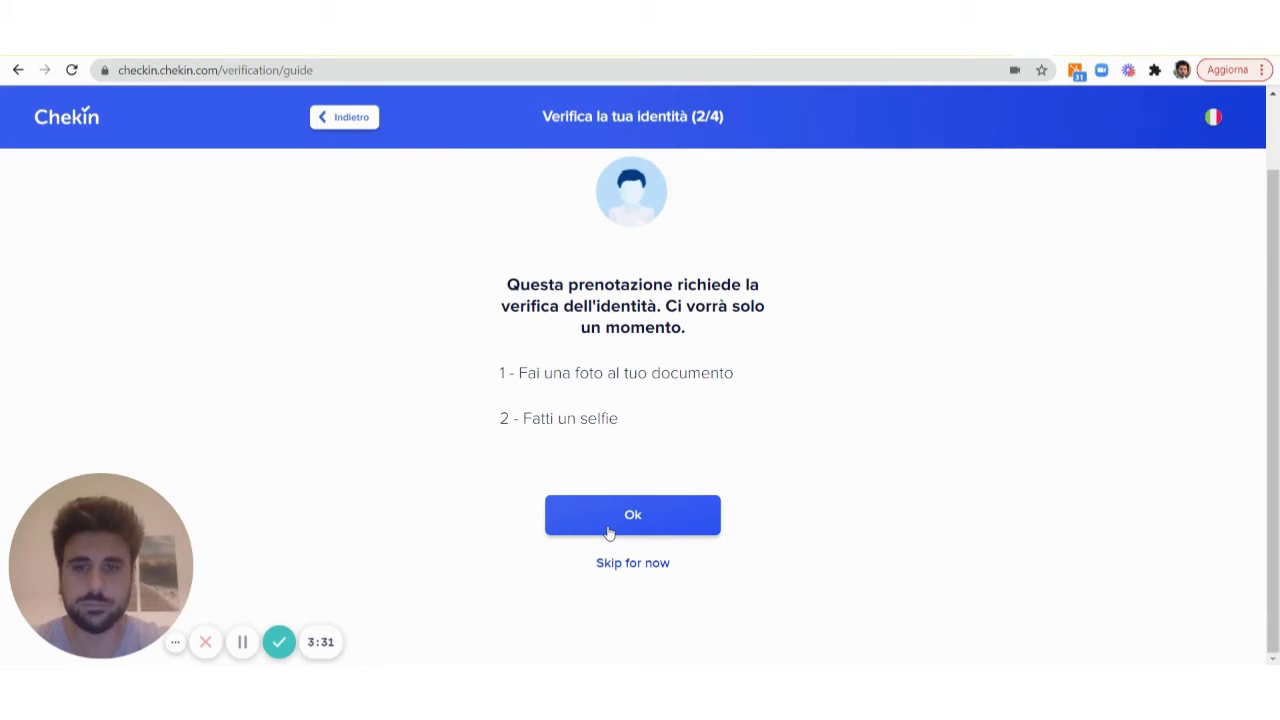
pyautogui.click(609, 533)
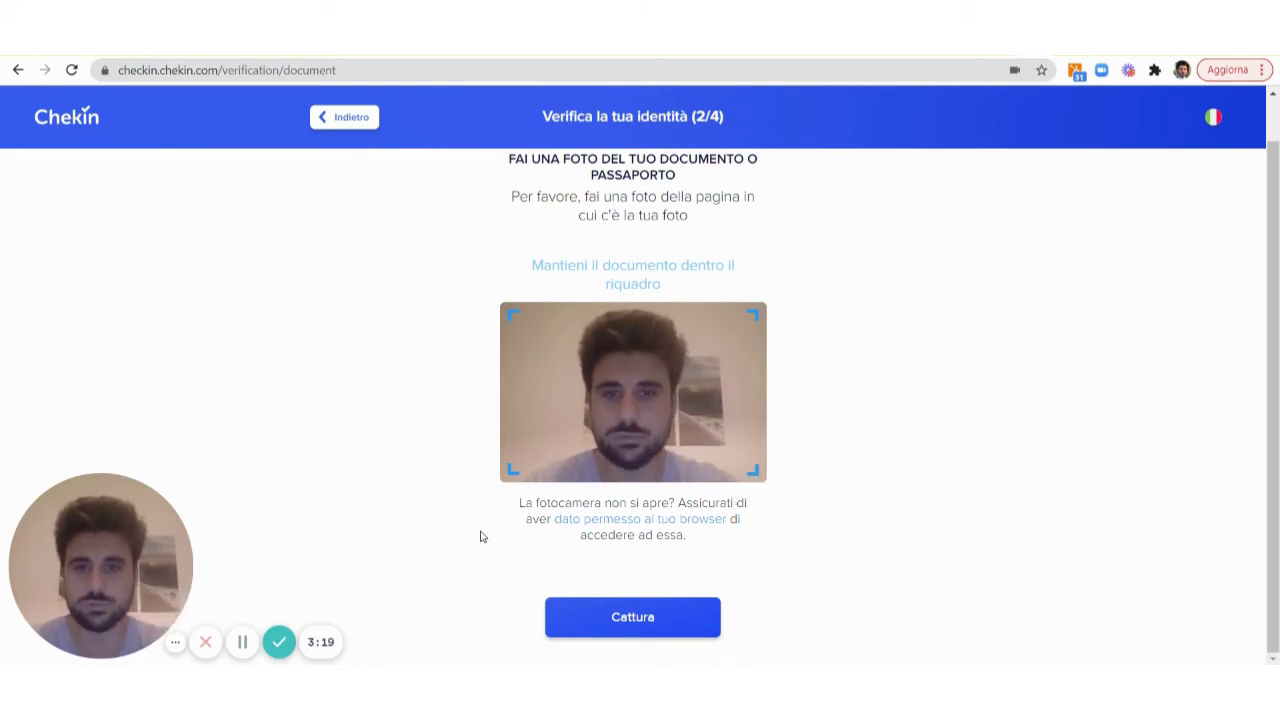
pyautogui.click(342, 124)
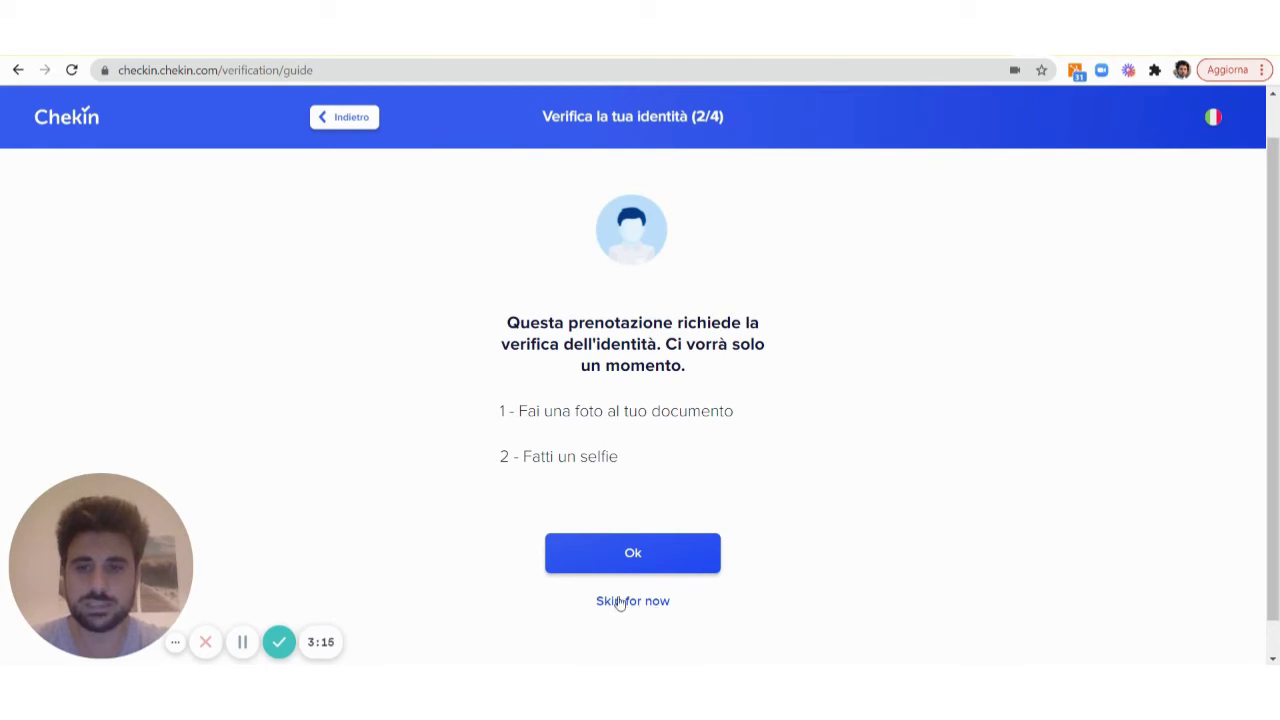
pyautogui.click(631, 562)
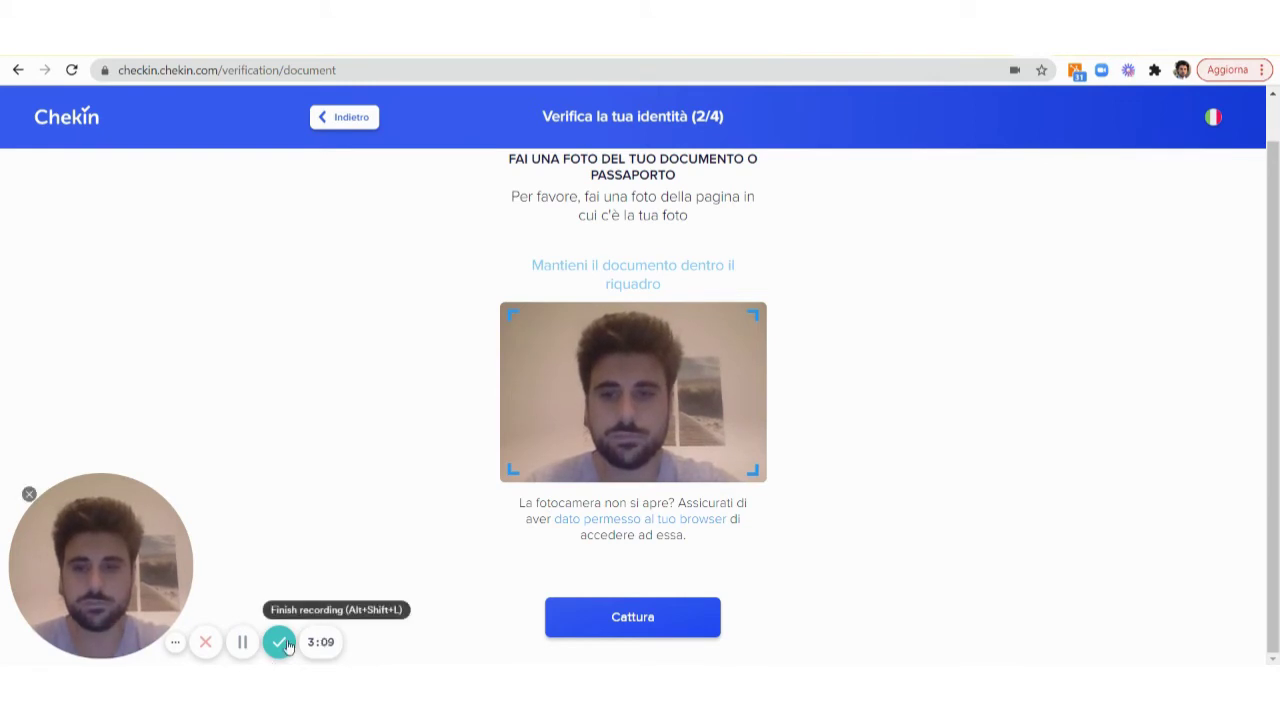
pyautogui.click(279, 642)
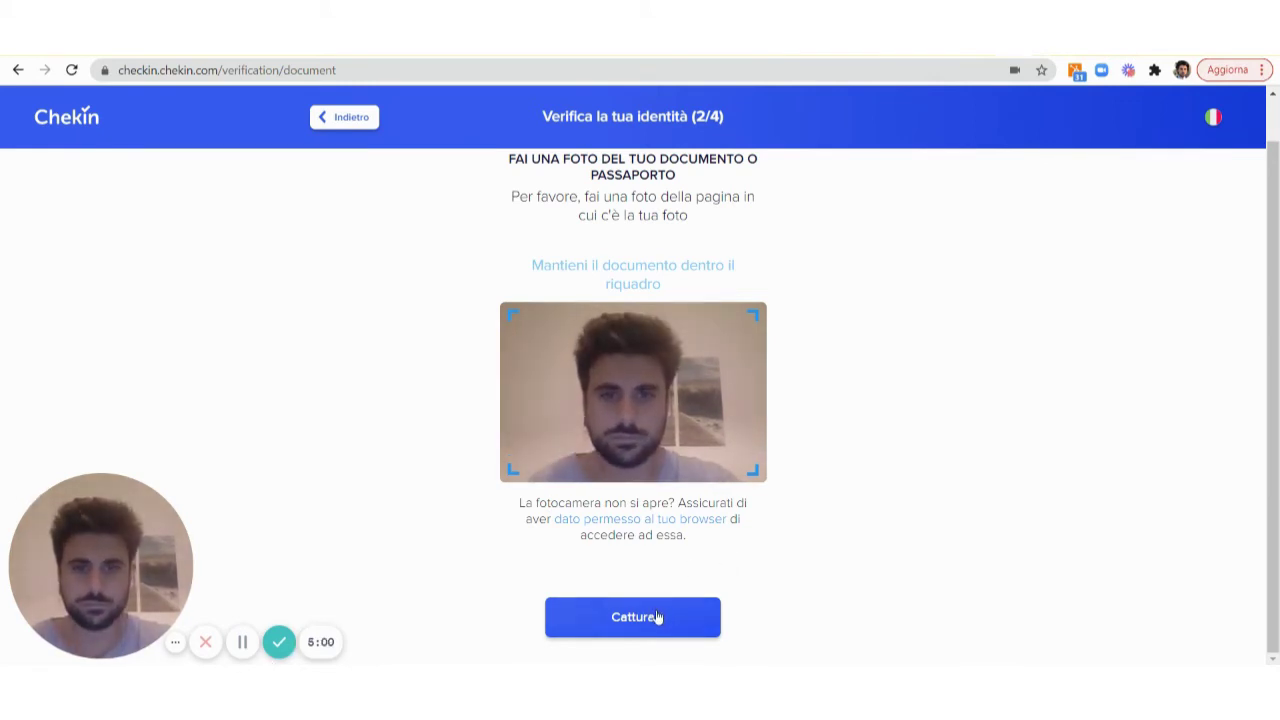
pyautogui.click(656, 619)
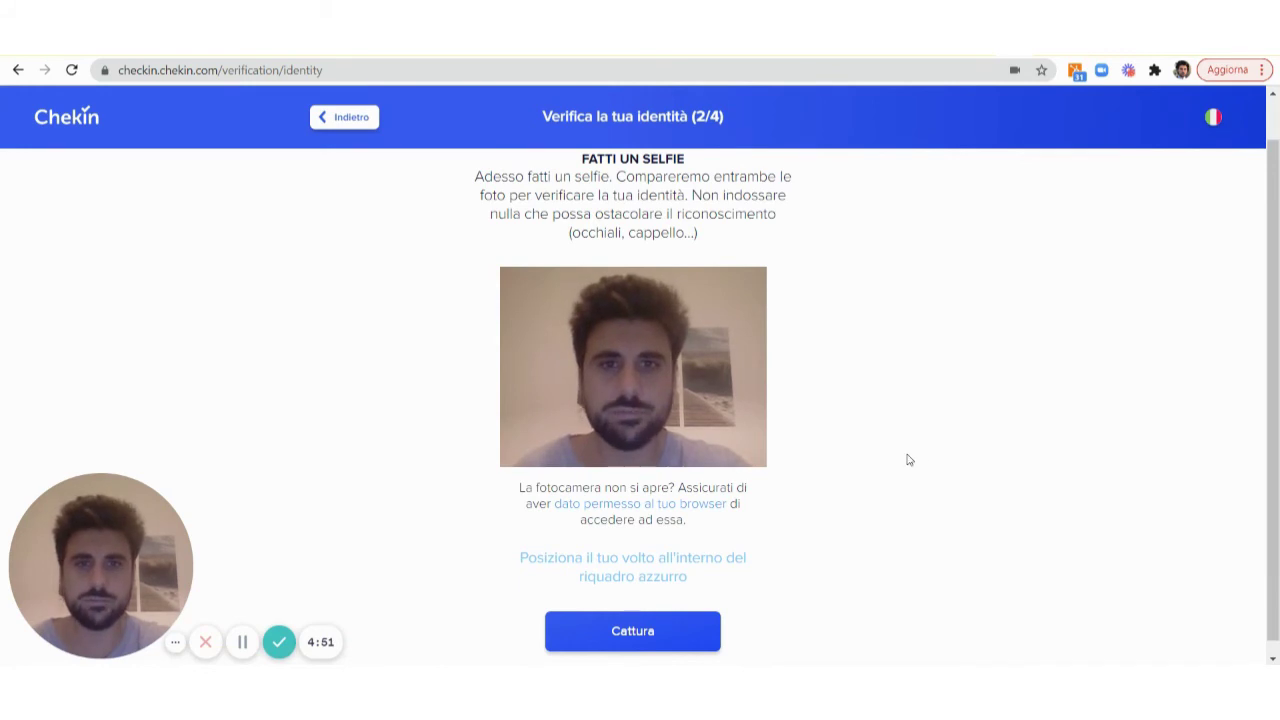
# Capture the selfie, leaving verification In sospeso, and continue to the empty personal data form
pyautogui.click(647, 640)
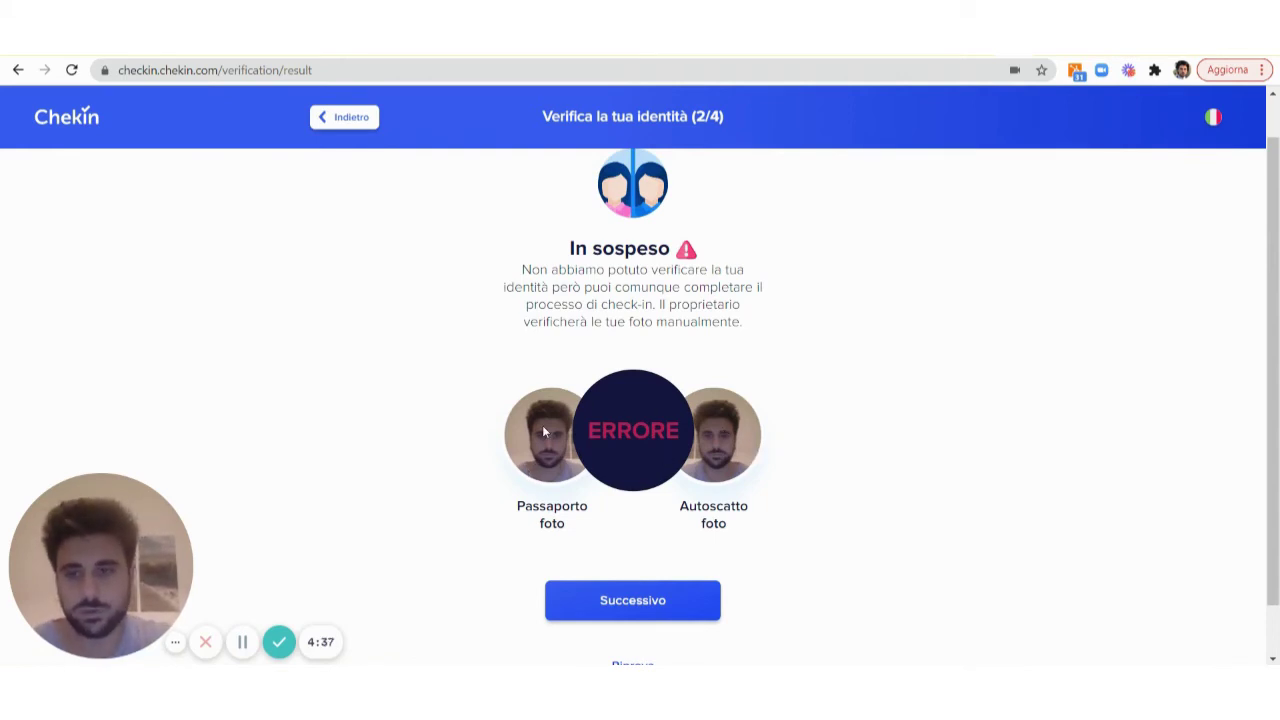
pyautogui.scroll(-2, 780, 490)
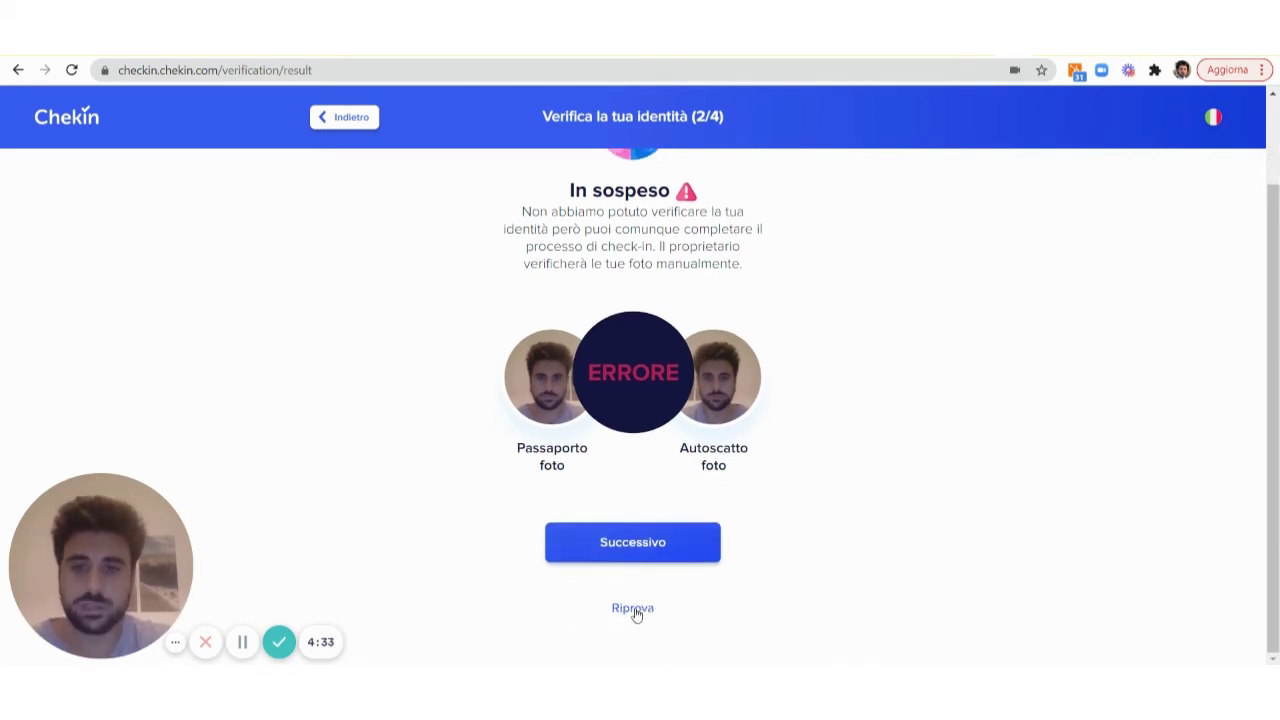
pyautogui.click(676, 549)
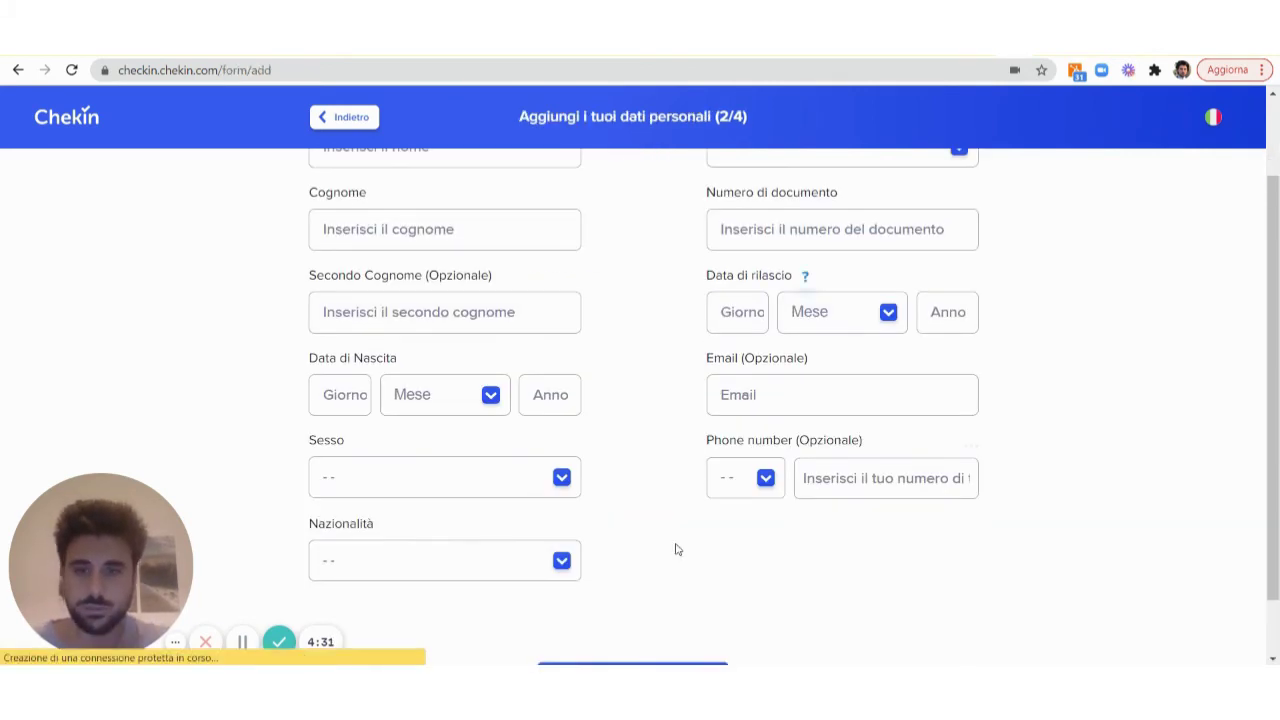
# Enter the guest's name at the top of the personal data form
pyautogui.scroll(1, 464, 381)
pyautogui.scroll(1, 463, 383)
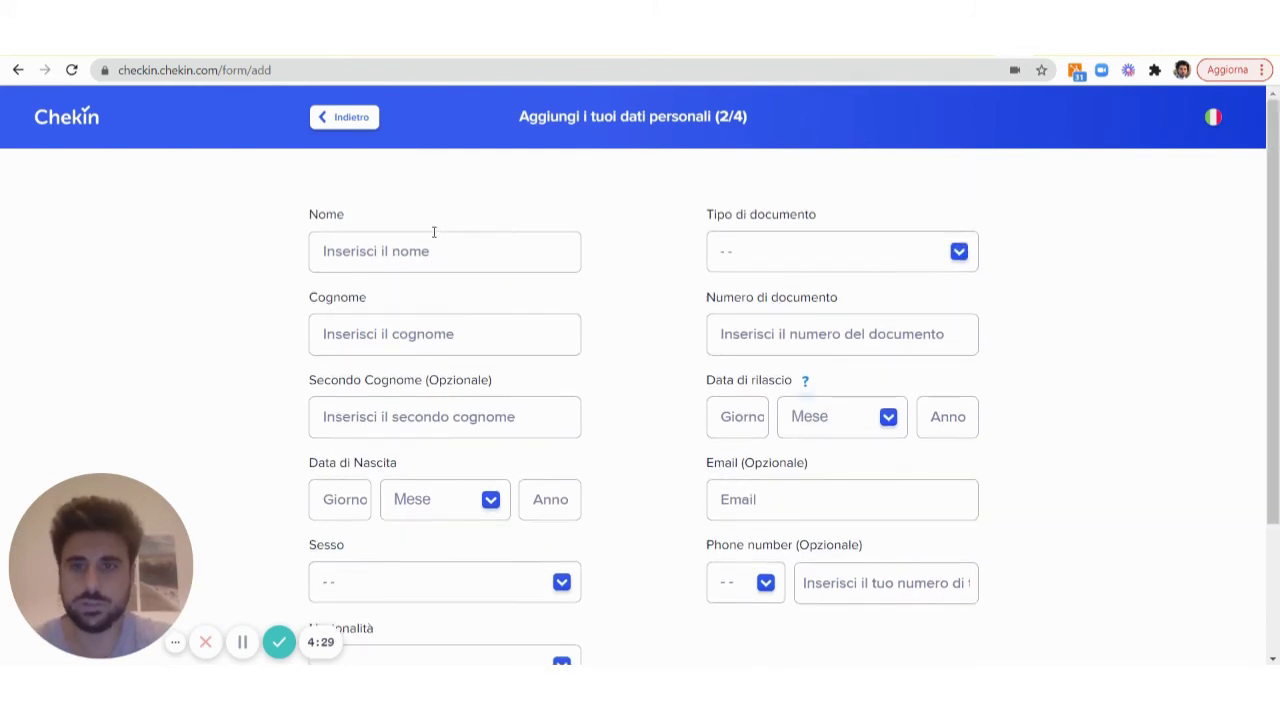
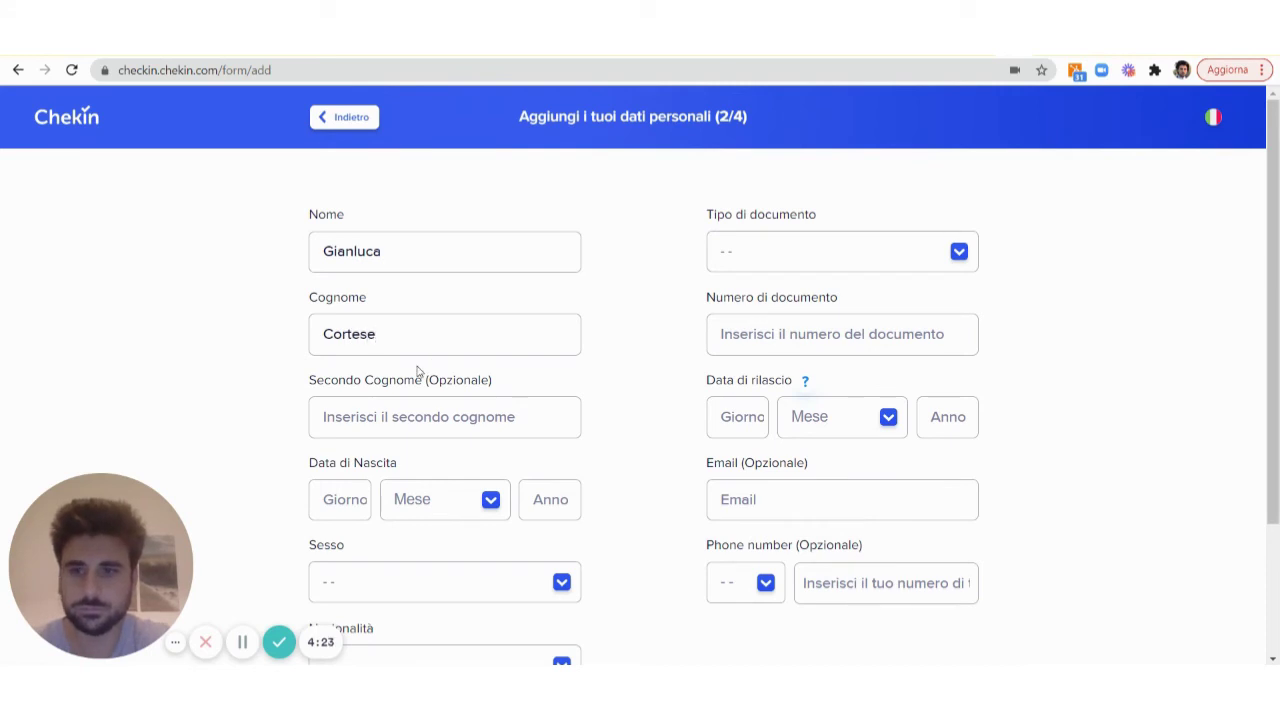
pyautogui.scroll(-2, 418, 371)
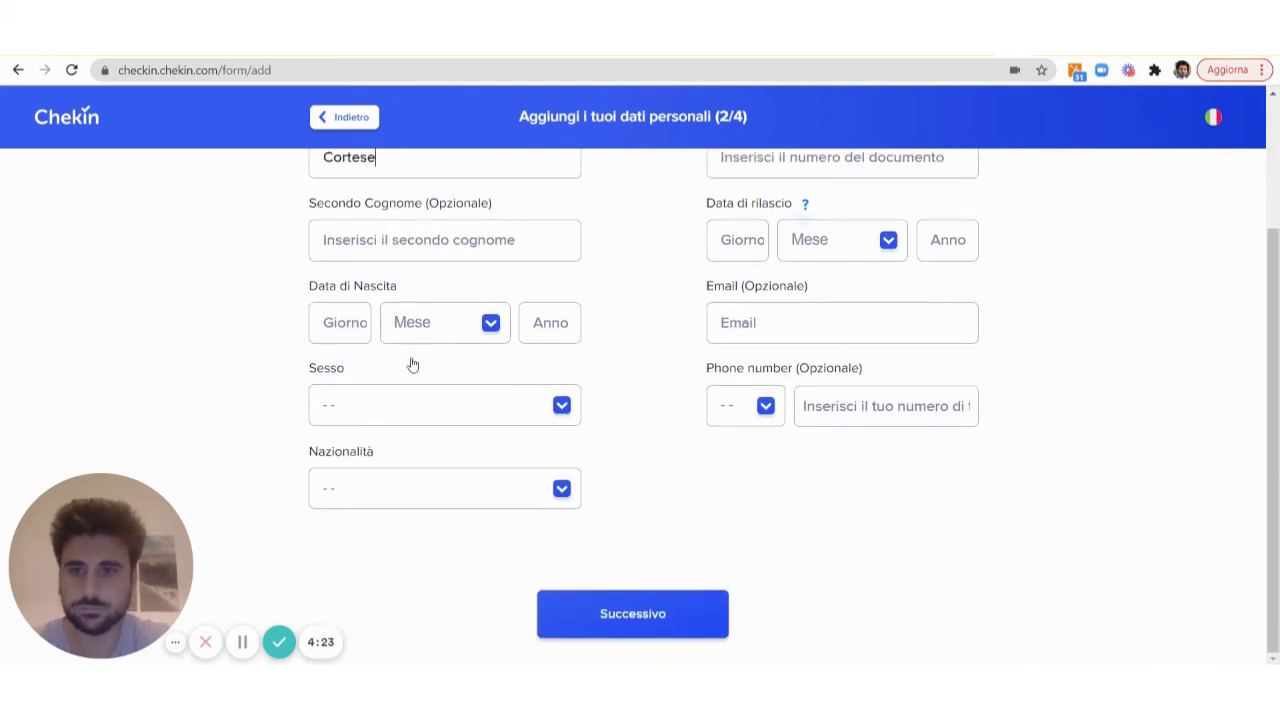
# Set the birth date to 2 Gennaio, complete the remaining fields, and continue to signature
pyautogui.click(358, 325)
pyautogui.write('2')
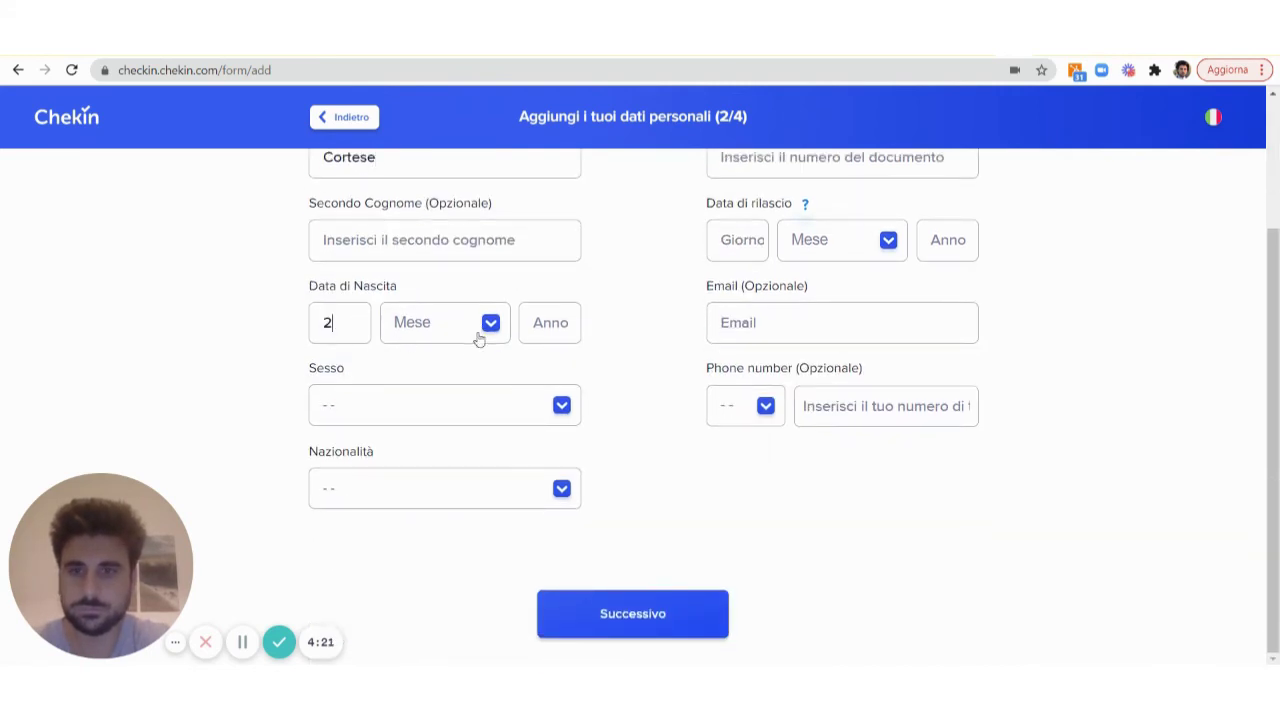
pyautogui.click(488, 330)
pyautogui.click(440, 384)
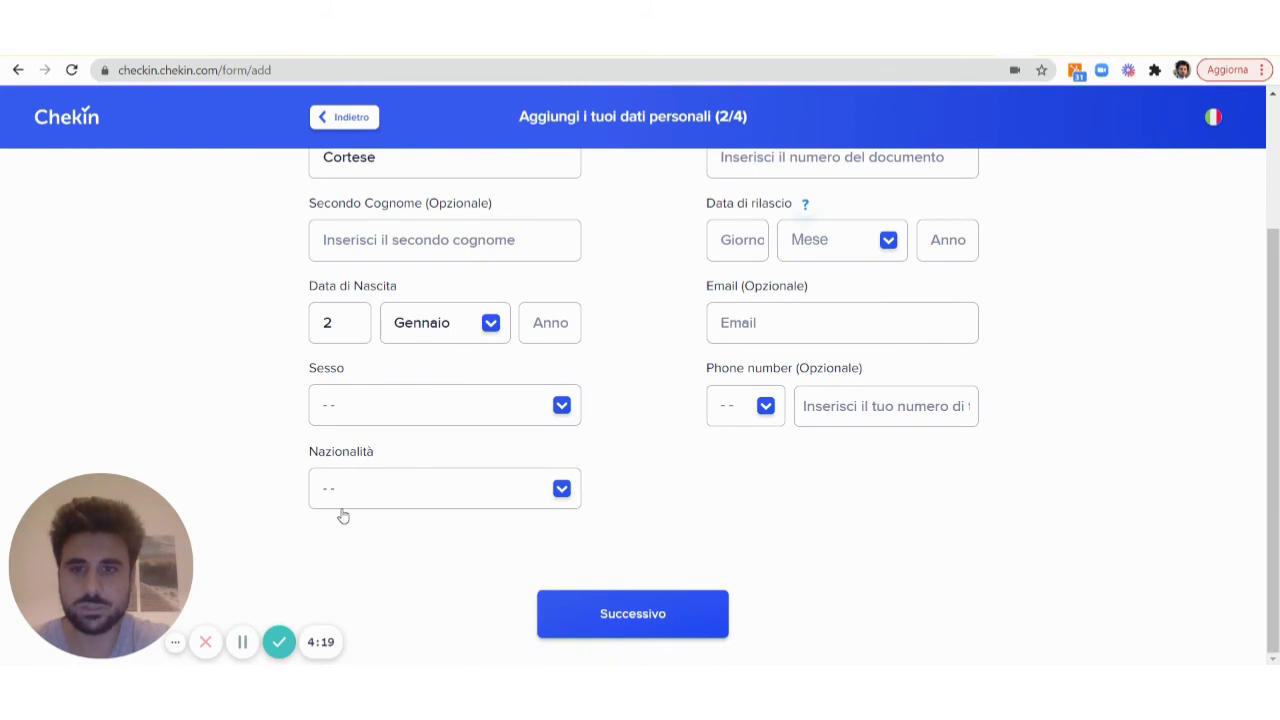
pyautogui.click(242, 642)
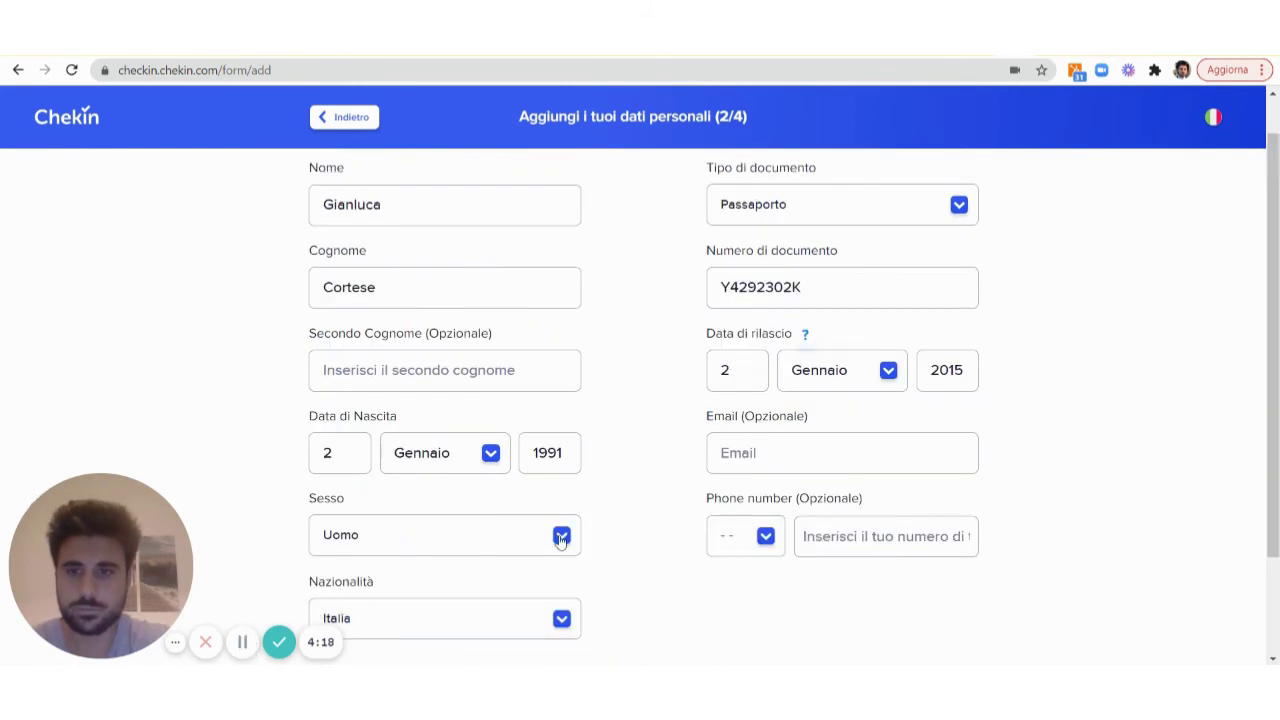
pyautogui.scroll(-2, 561, 539)
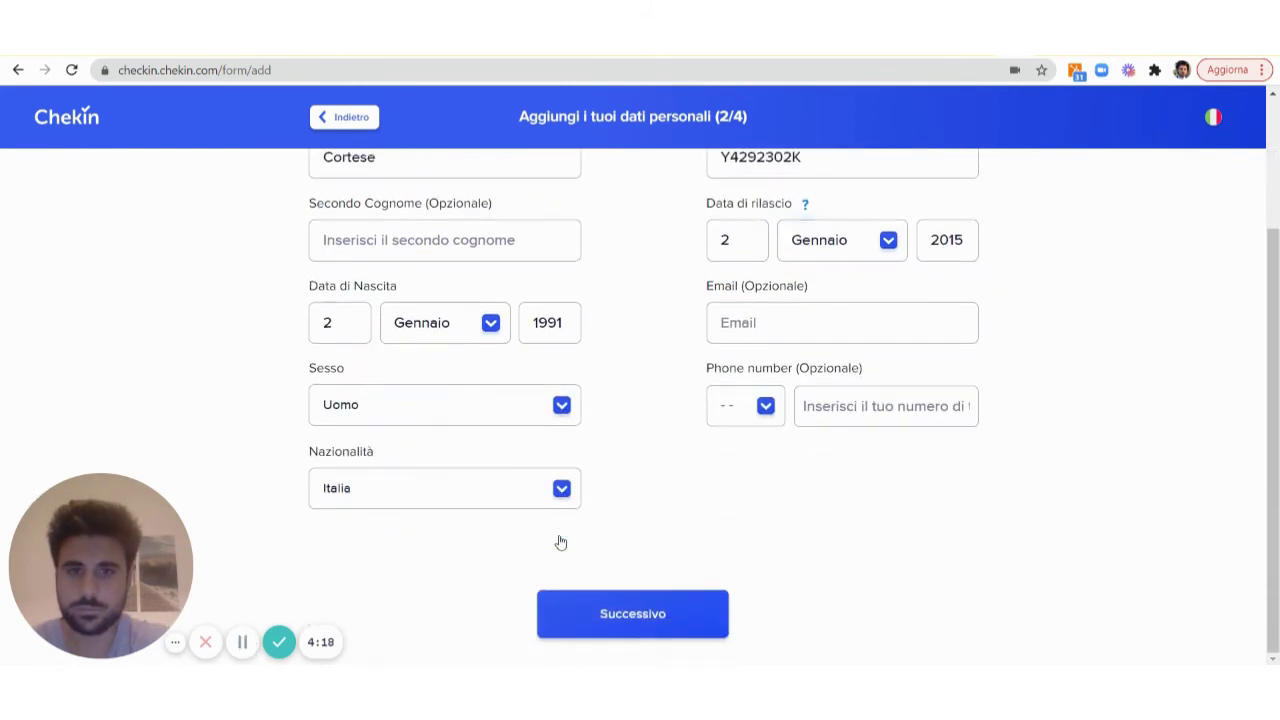
pyautogui.click(604, 611)
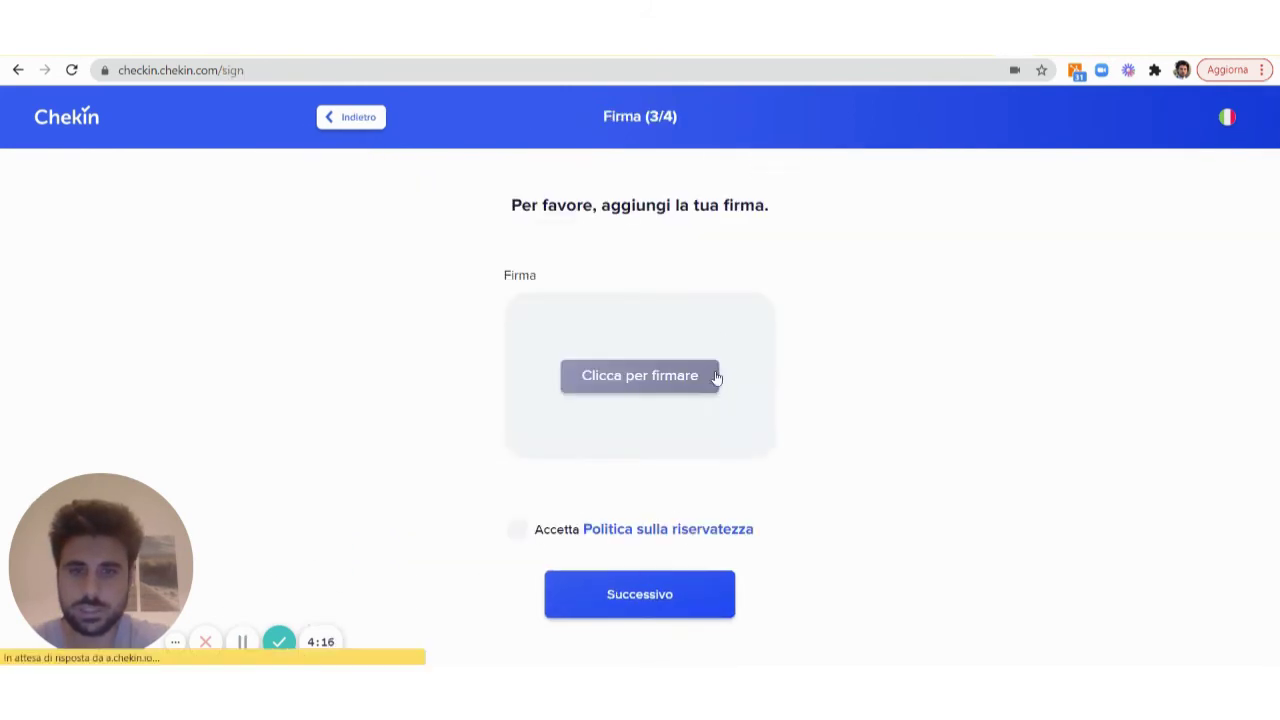
# Draw the guest's signature, accept the privacy policy, submit, and return to the booking dashboard
pyautogui.click(654, 338)
pyautogui.click(585, 322)
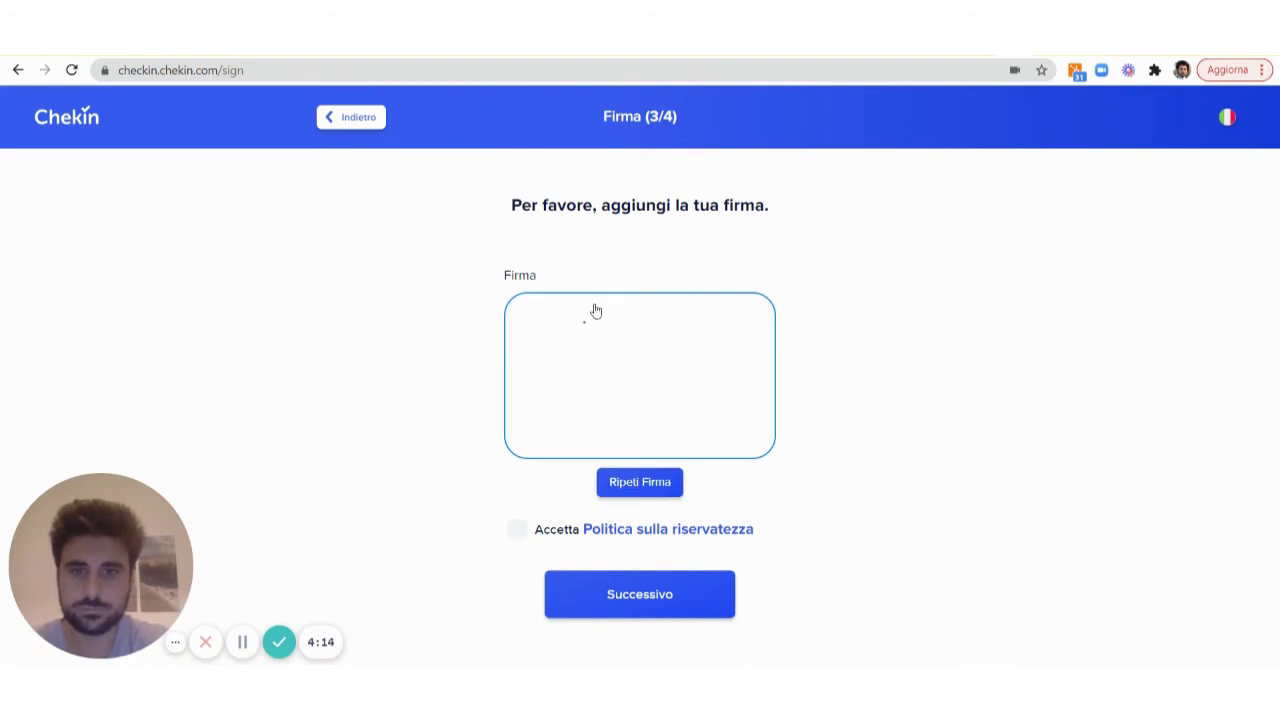
pyautogui.moveTo(594, 306)
pyautogui.mouseDown()
pyautogui.moveTo(640, 354)
pyautogui.moveTo(633, 436)
pyautogui.mouseUp()
pyautogui.click(520, 531)
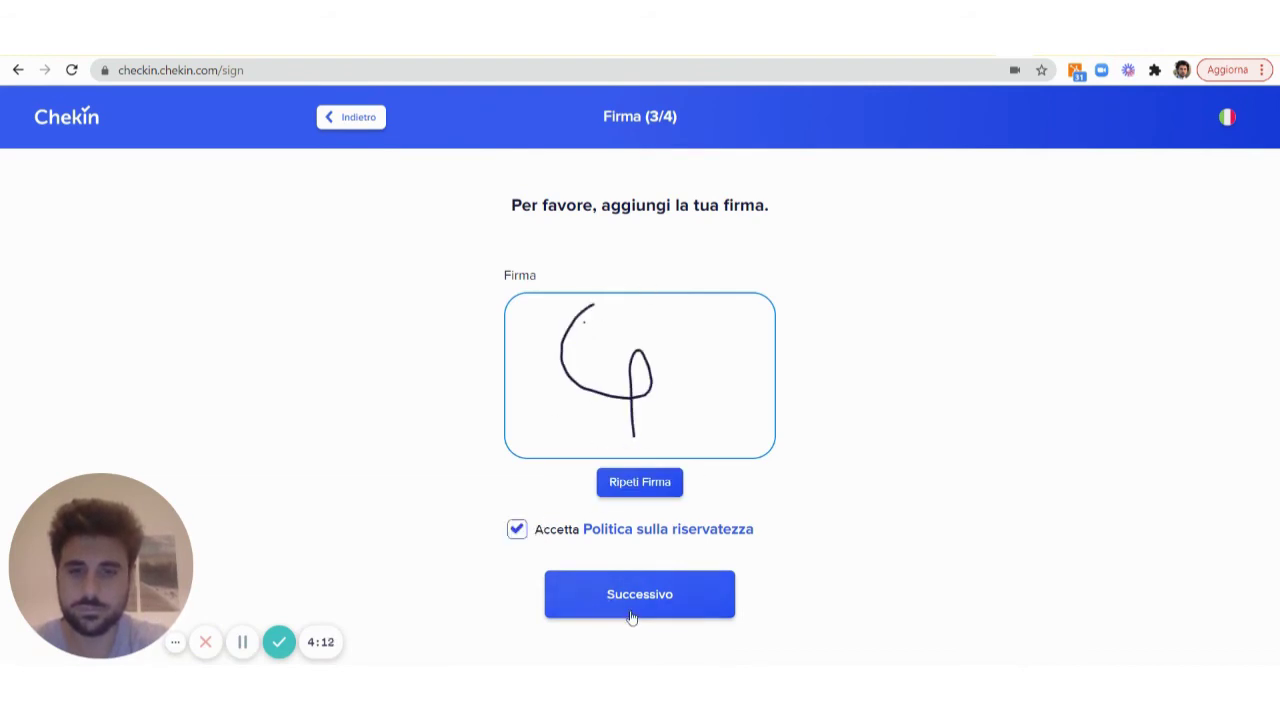
pyautogui.click(630, 615)
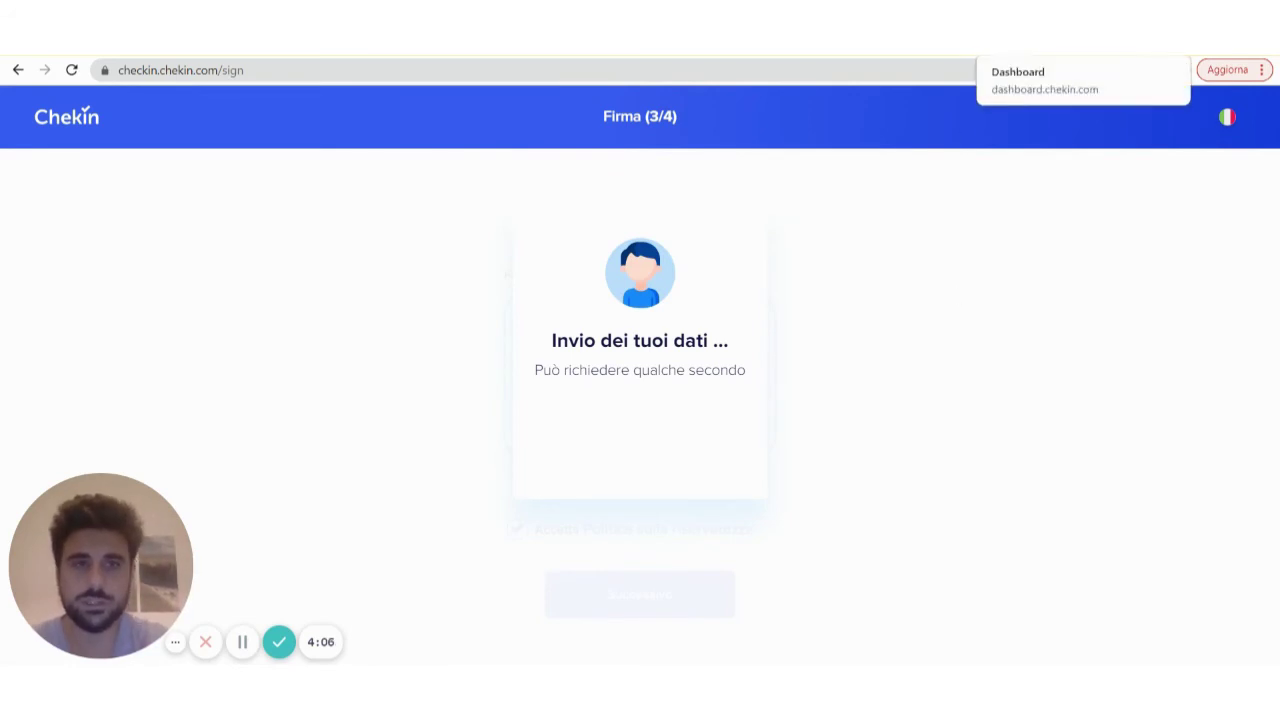
pyautogui.click(1060, 35)
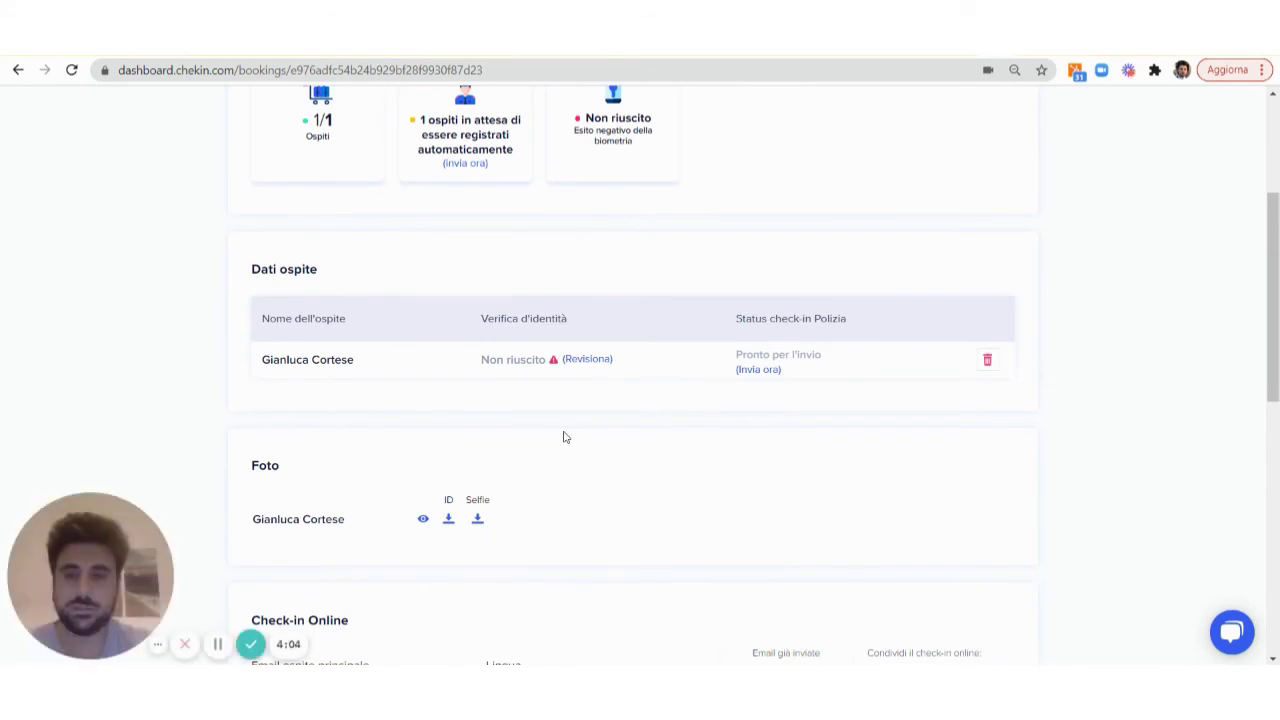
# Check the guest's details, go back, and open Revisiona for the Non riuscito verification
pyautogui.scroll(2, 563, 437)
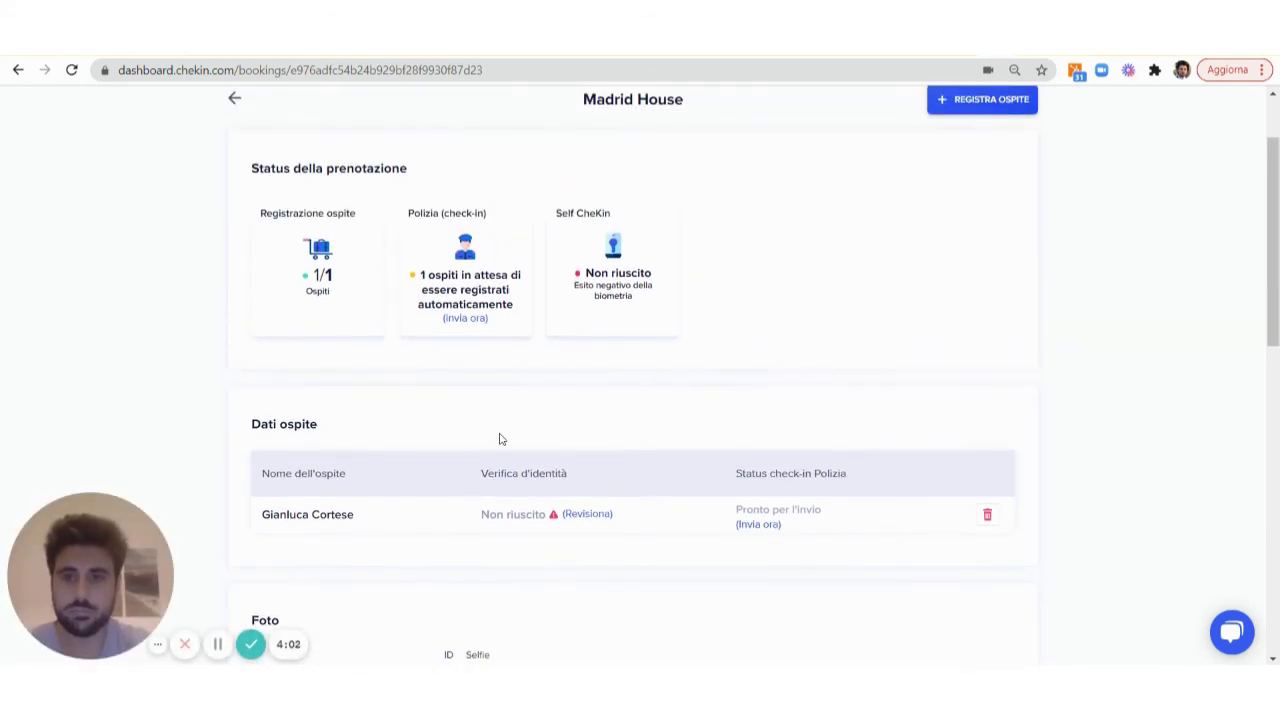
pyautogui.scroll(-1, 501, 439)
pyautogui.click(337, 449)
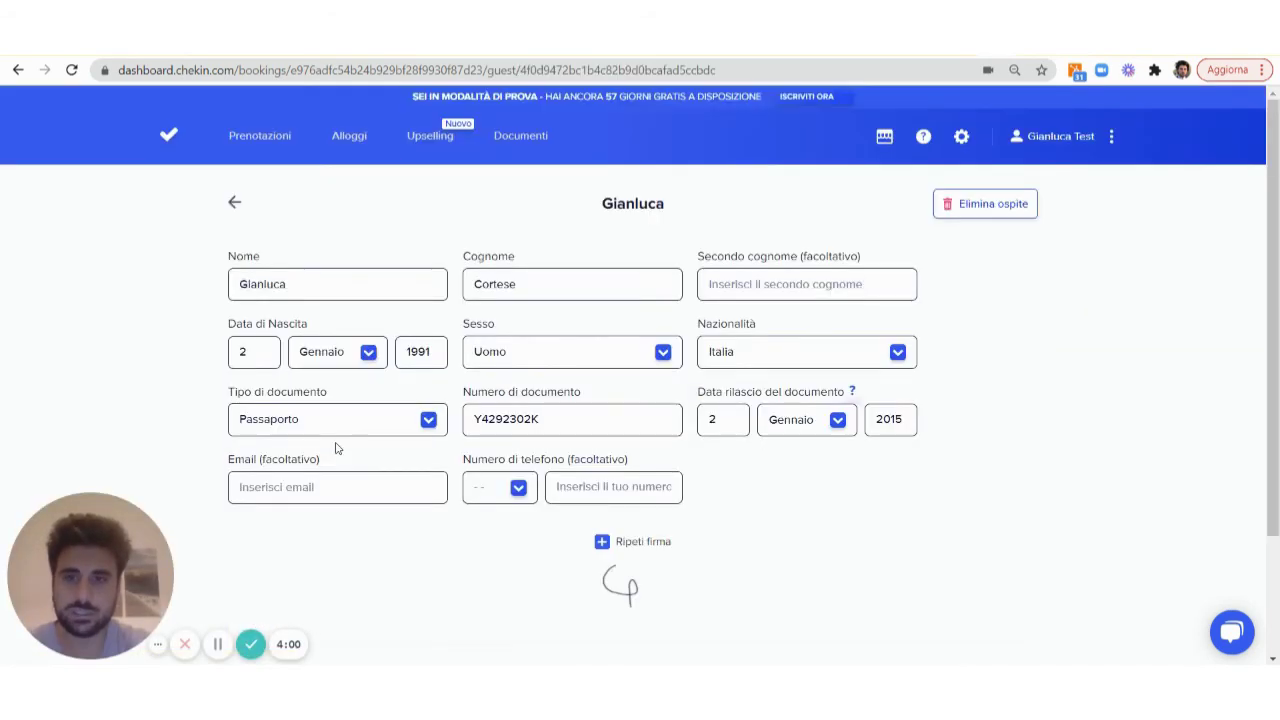
pyautogui.click(235, 202)
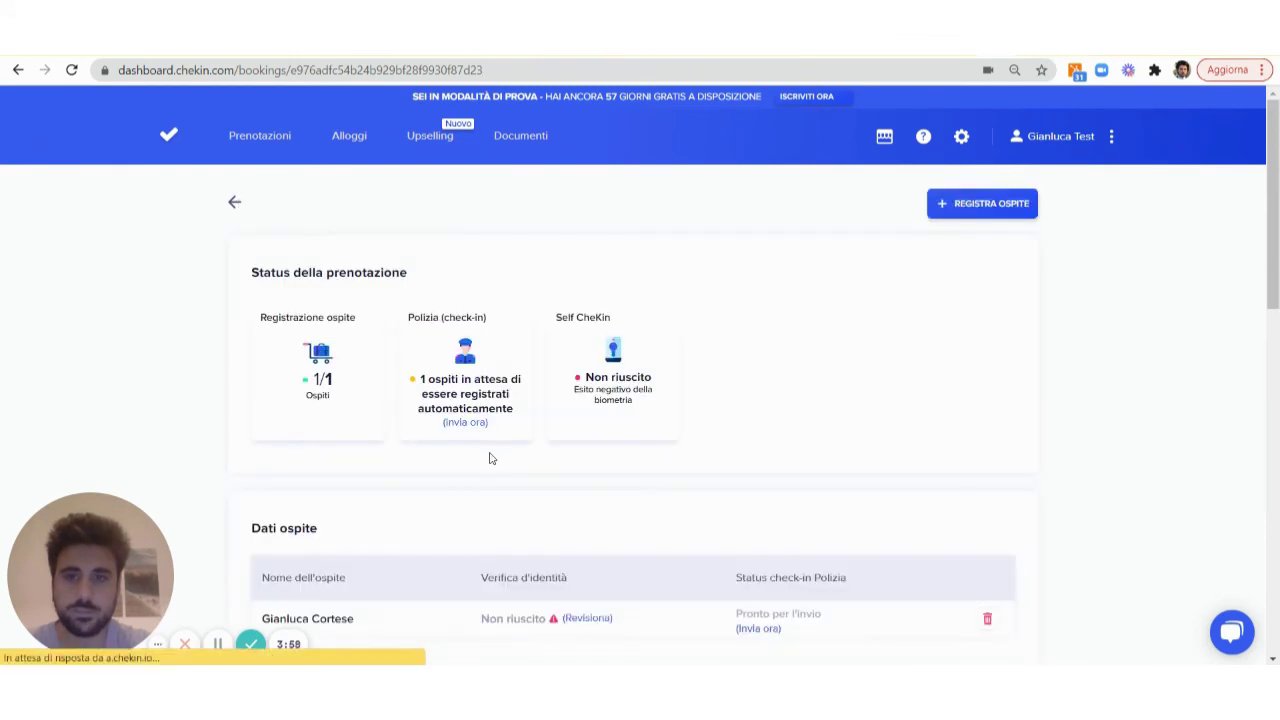
pyautogui.scroll(-2, 537, 534)
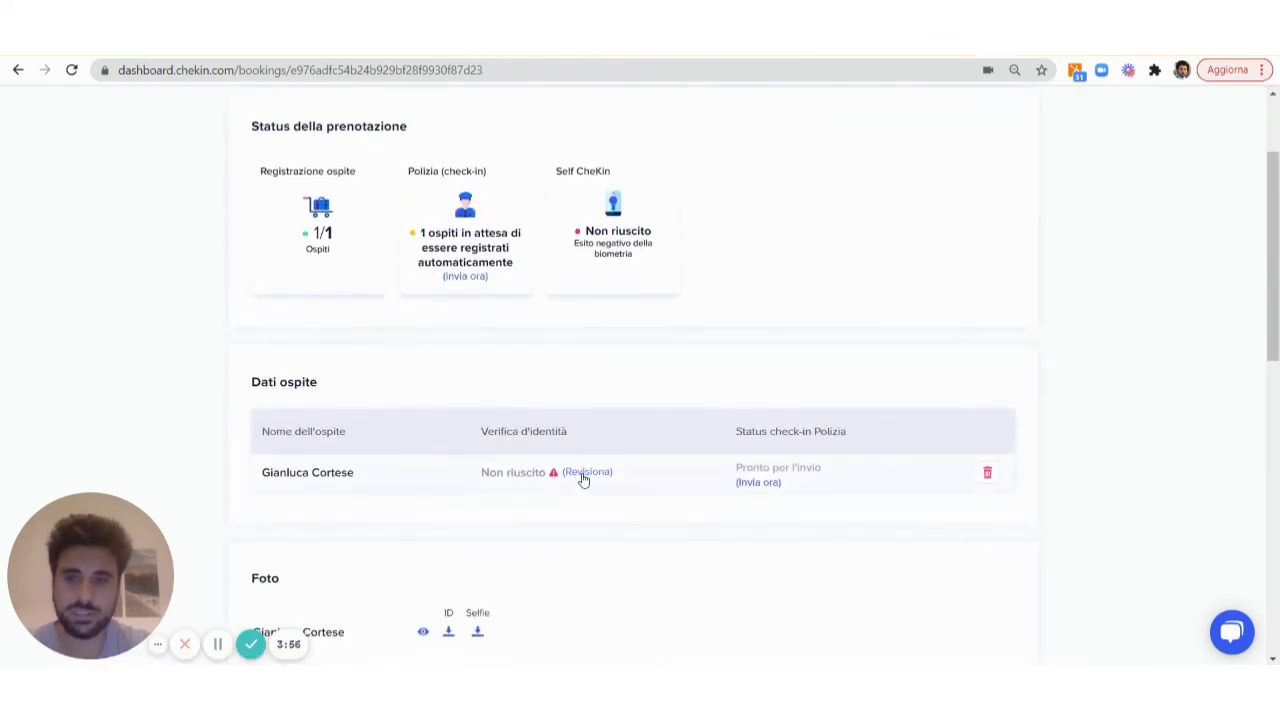
pyautogui.click(585, 473)
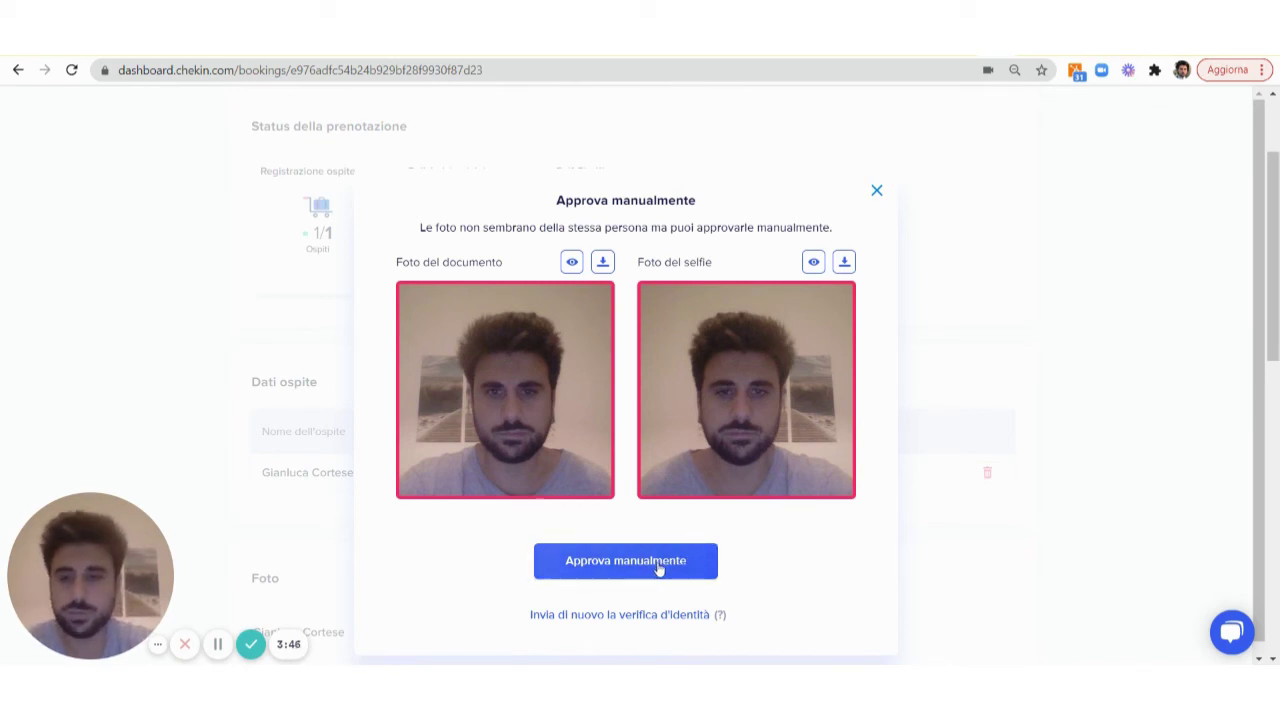
# Resend the identity verification request to the guest from the Approva manualmente dialog
pyautogui.scroll(-1, 786, 551)
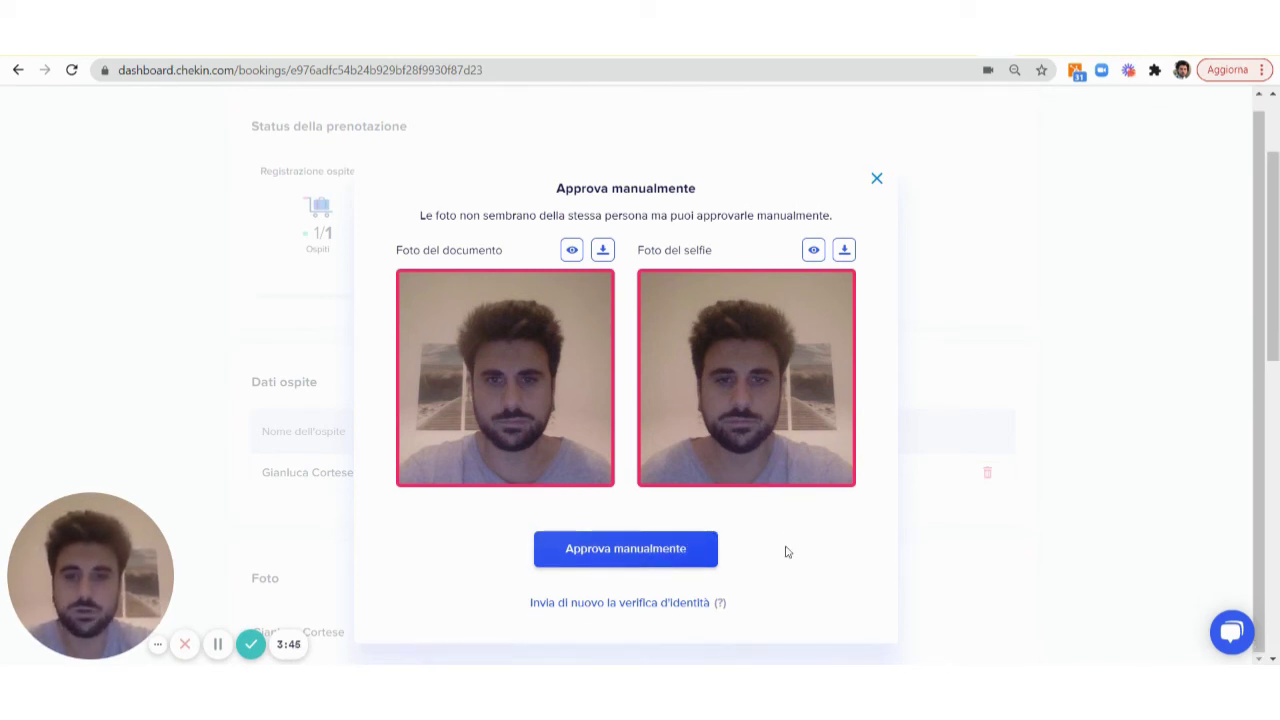
pyautogui.click(634, 603)
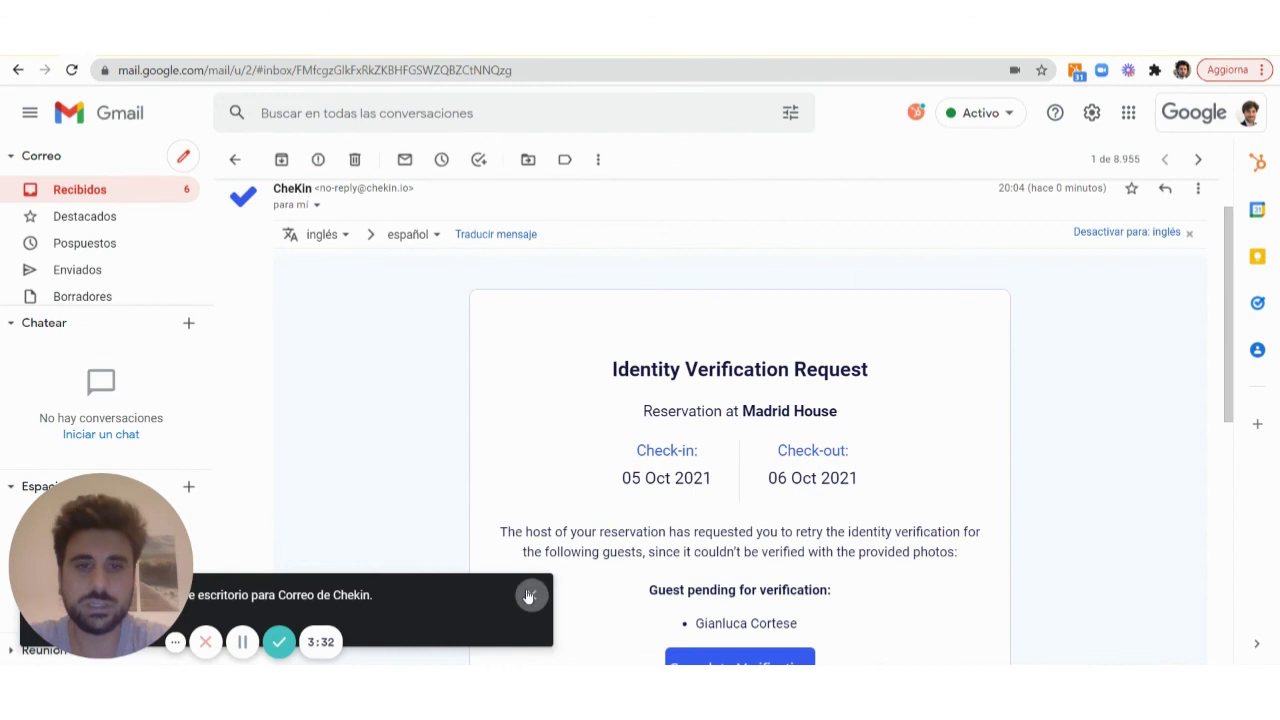
pyautogui.click(529, 596)
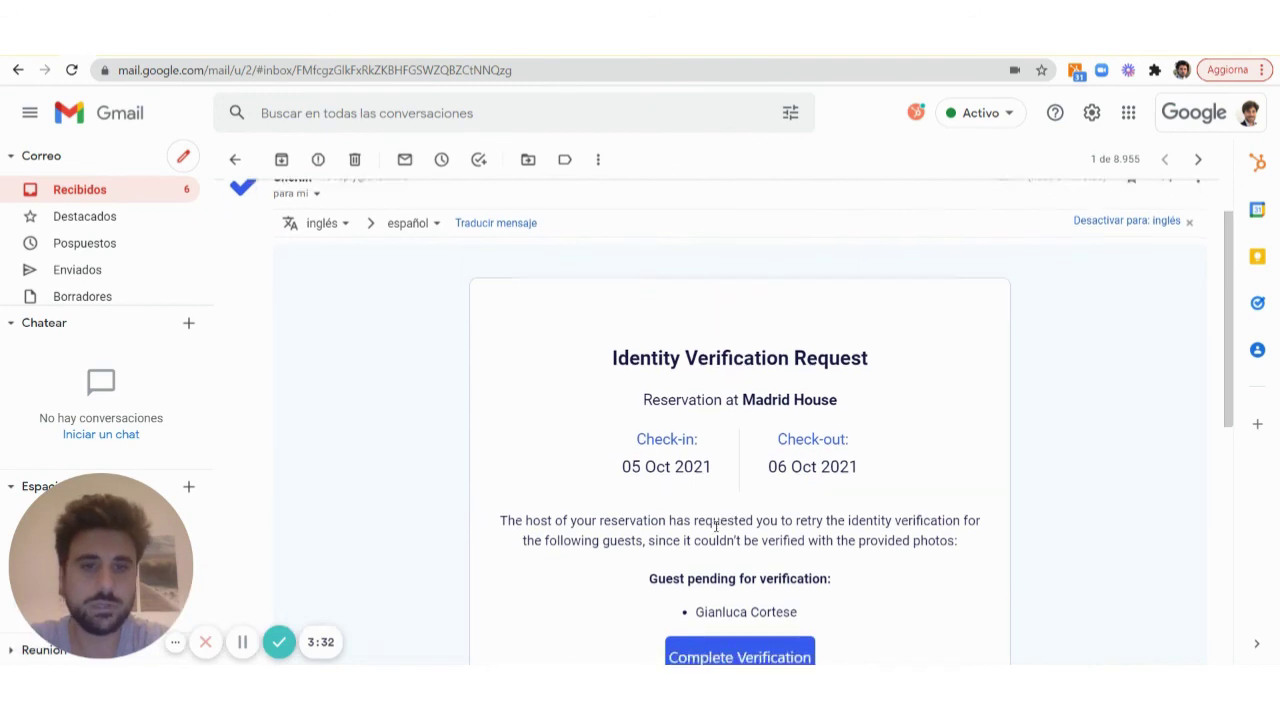
# Follow the Complete Verification link in the Identity Verification Request email
pyautogui.scroll(-2, 720, 534)
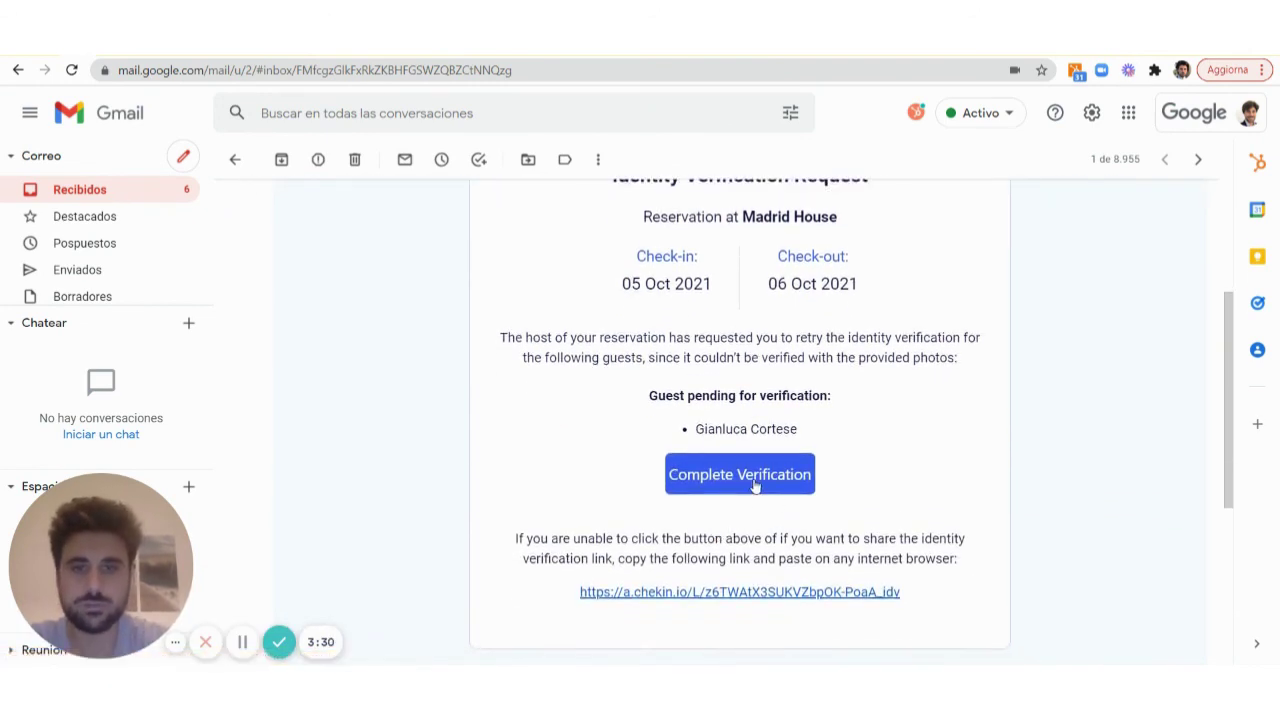
pyautogui.click(755, 485)
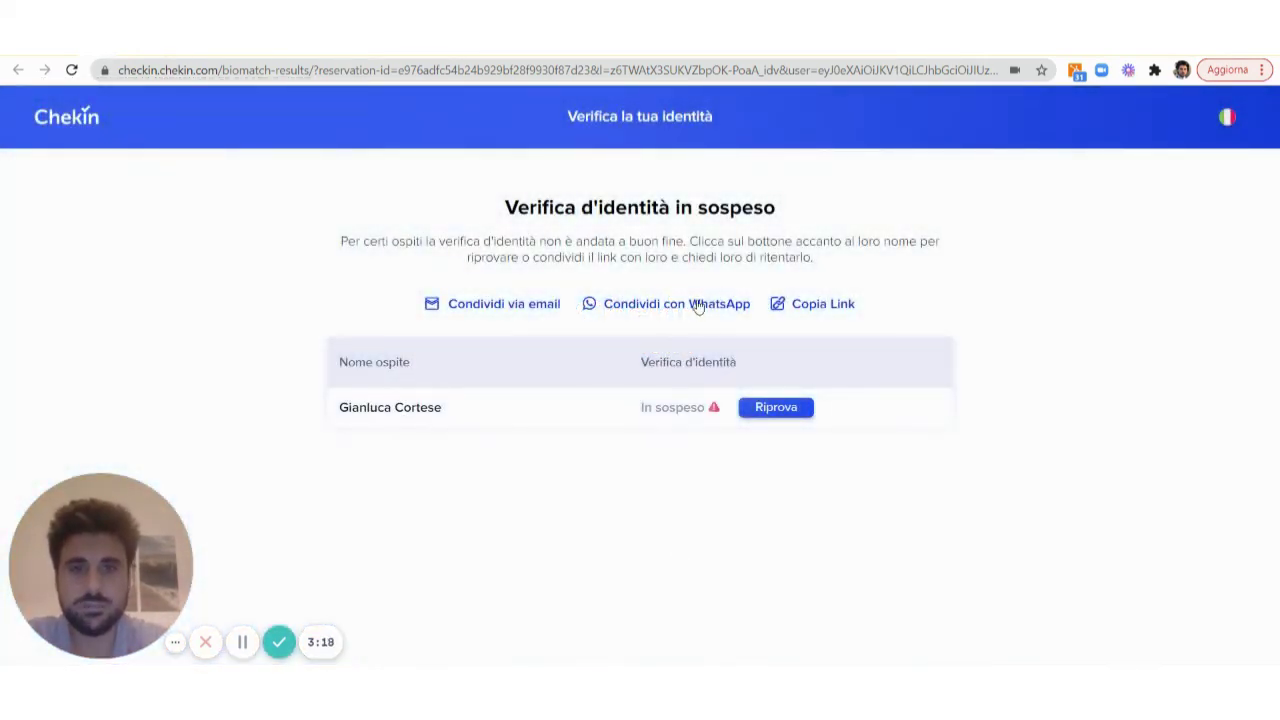
# Retry verification by recapturing the passport and selfie, passing with a 93% match
pyautogui.click(775, 408)
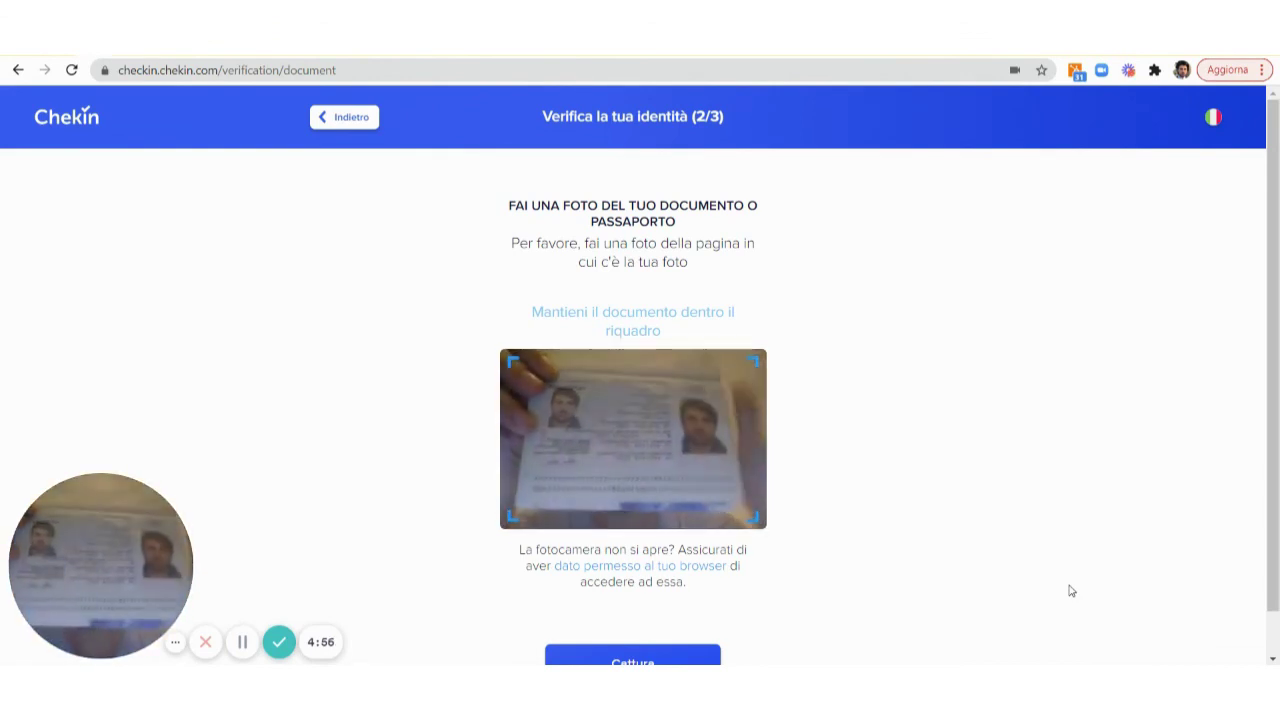
pyautogui.click(633, 656)
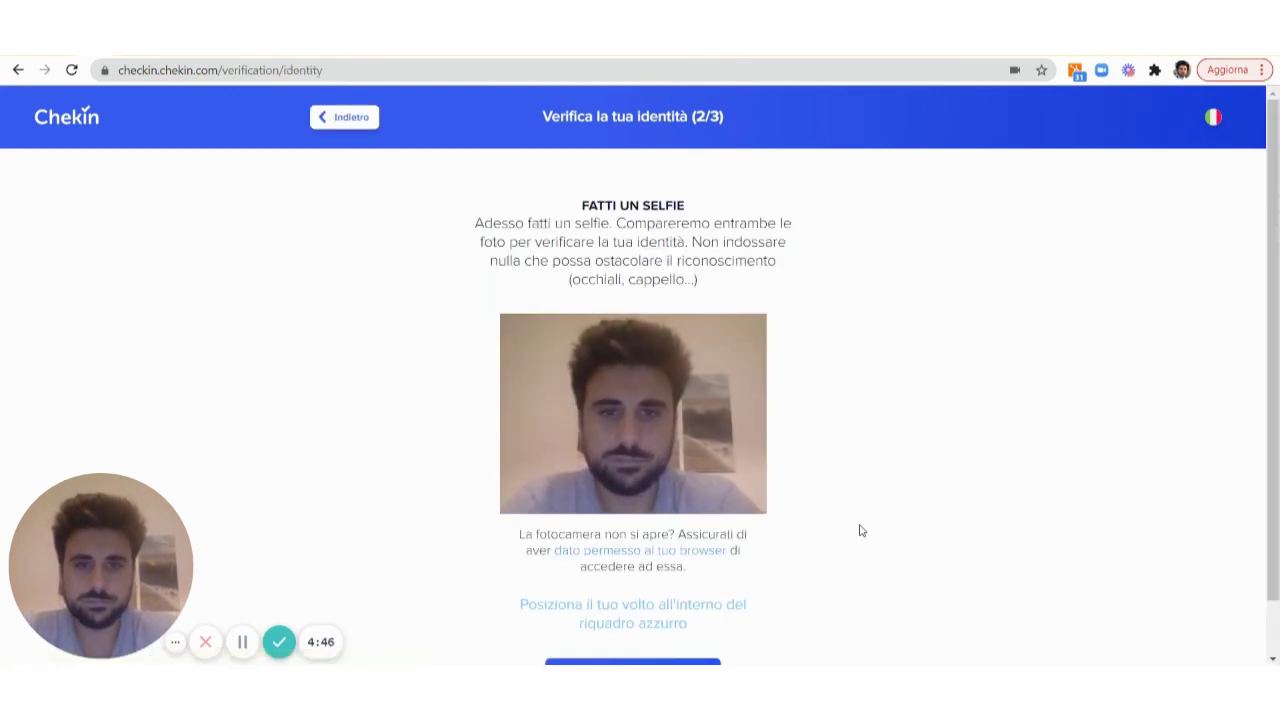
pyautogui.scroll(-1, 857, 528)
pyautogui.click(662, 628)
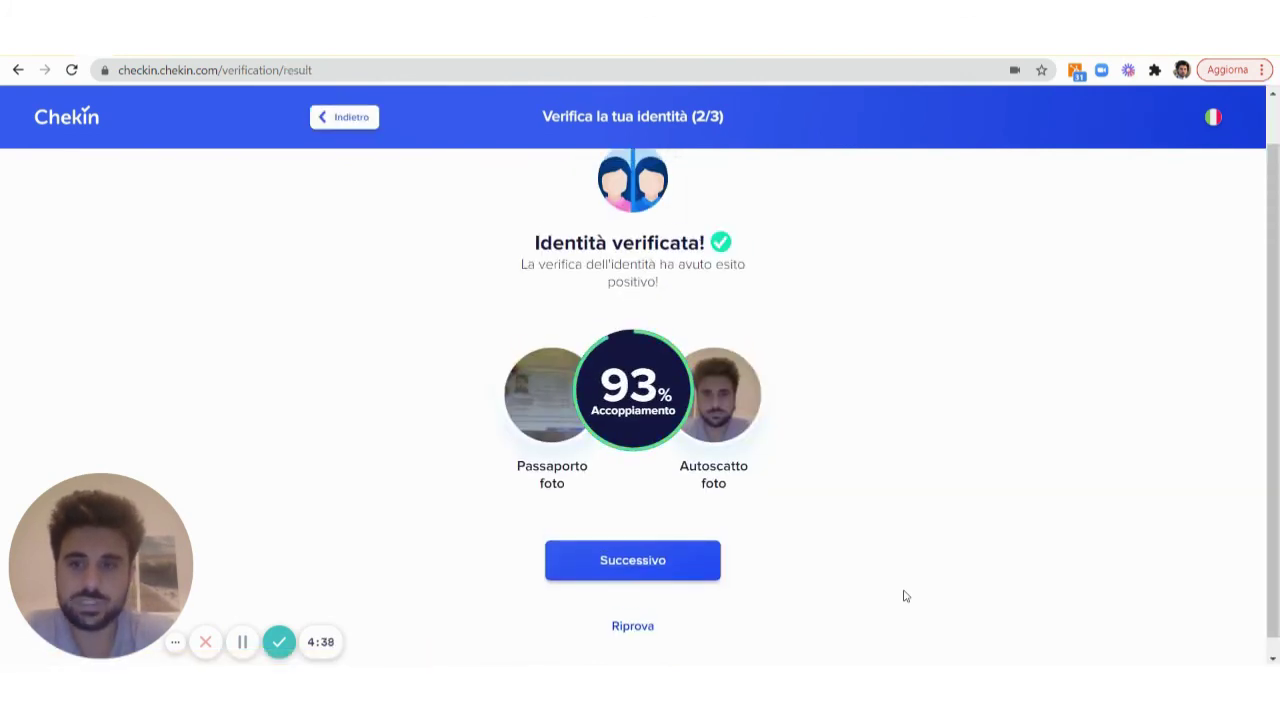
pyautogui.click(634, 560)
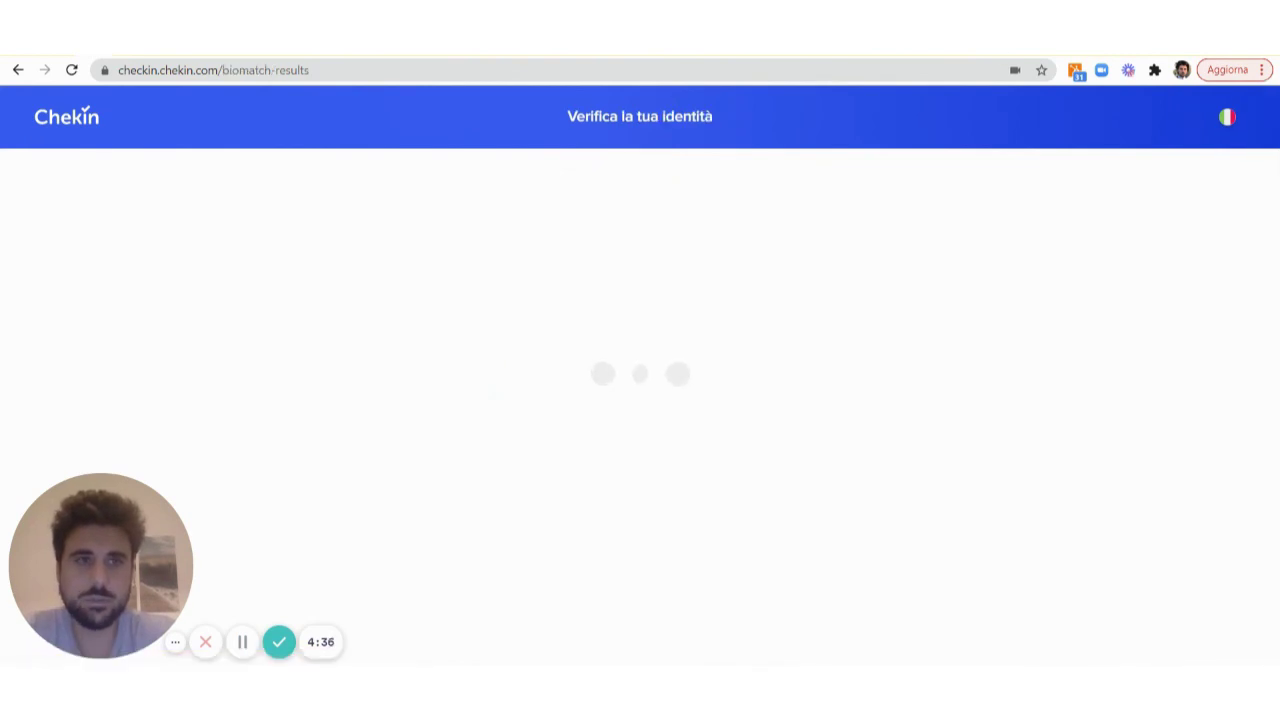
# On the dashboard, close the old approval window and review the new document and selfie photos
pyautogui.click(1060, 35)
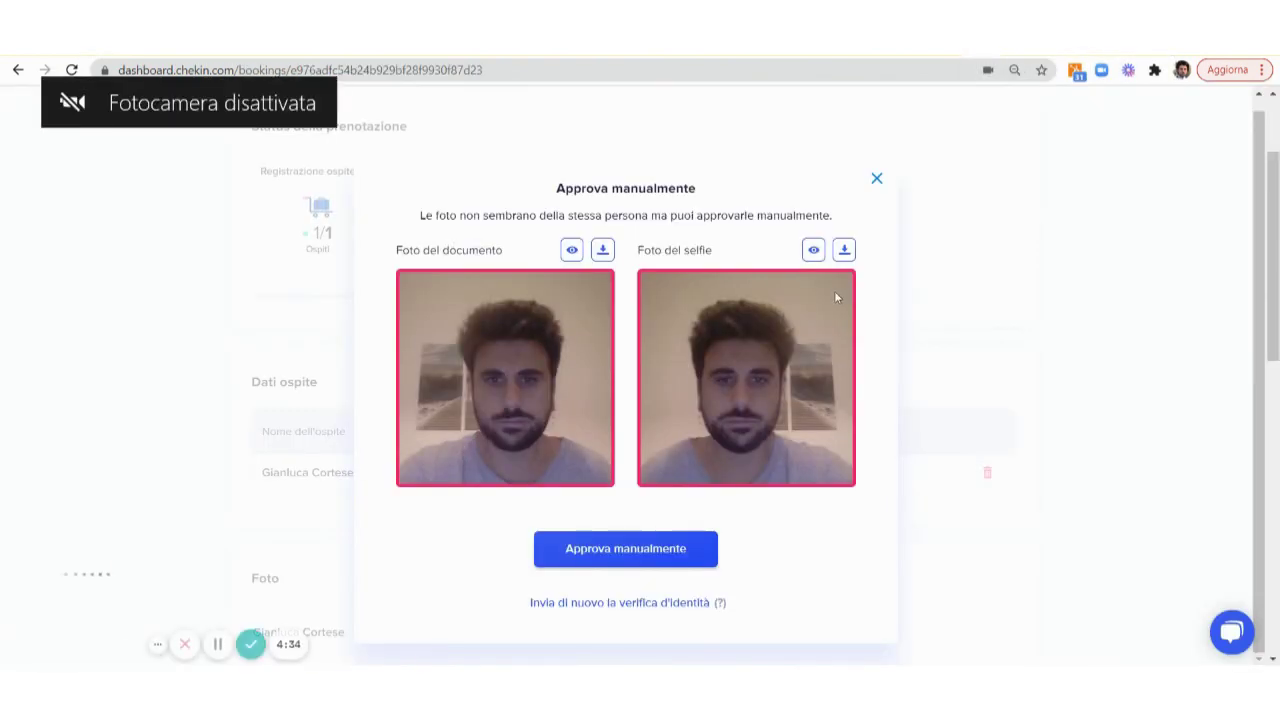
pyautogui.click(877, 179)
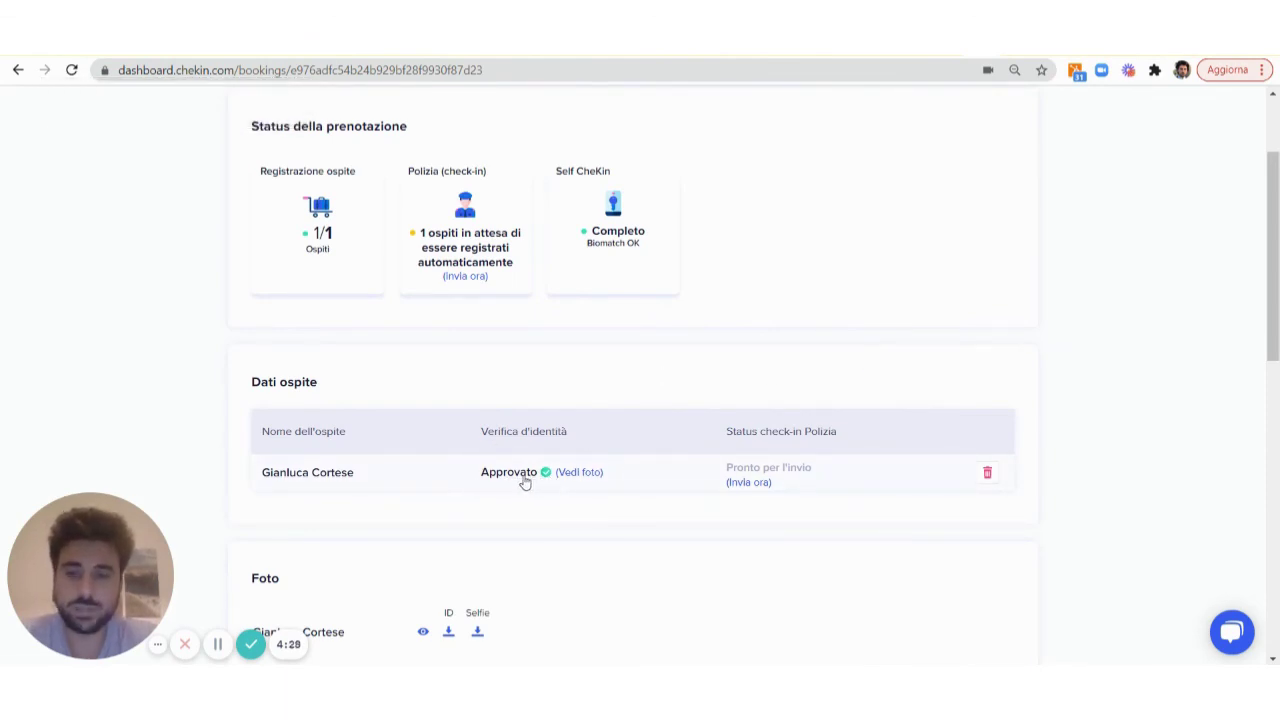
pyautogui.click(576, 475)
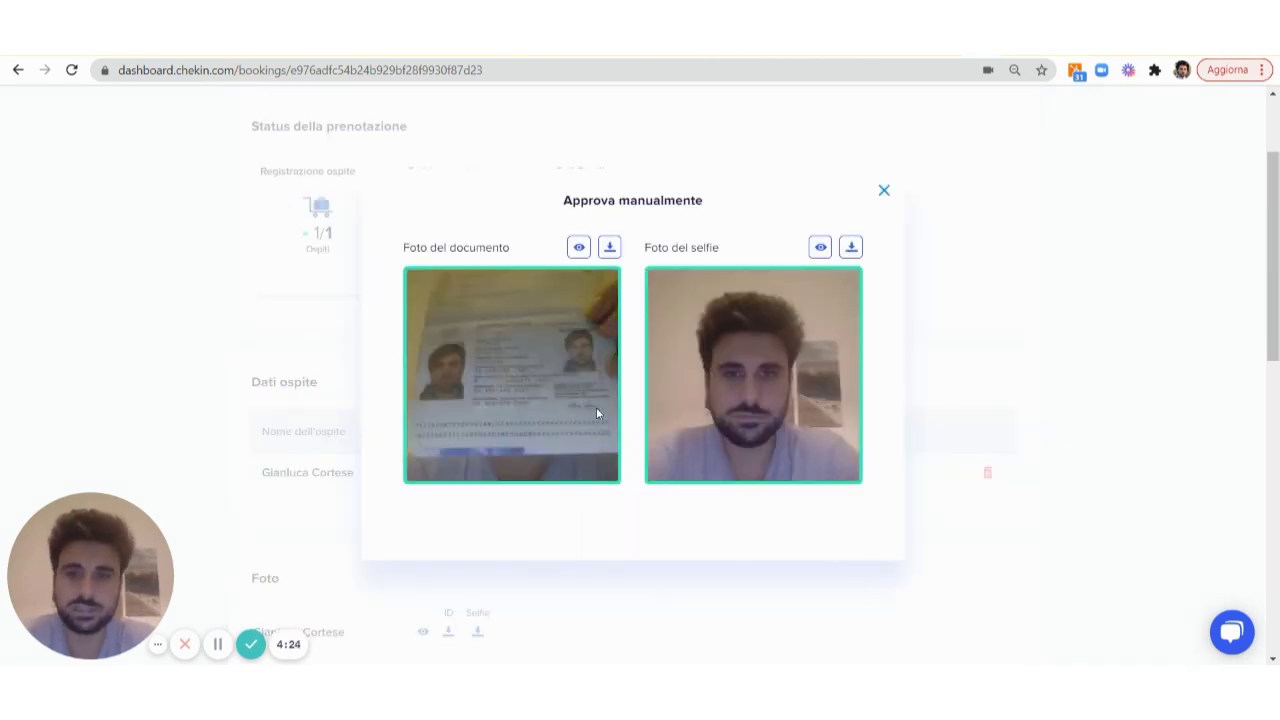
pyautogui.click(884, 190)
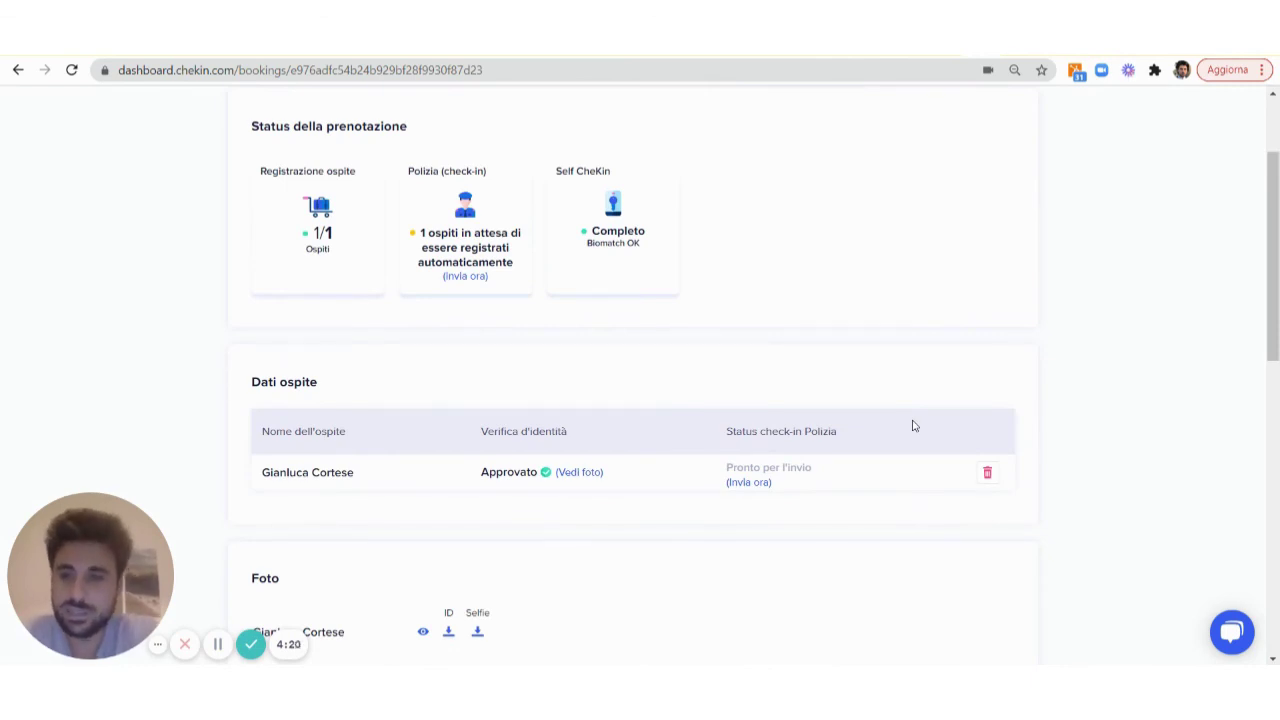